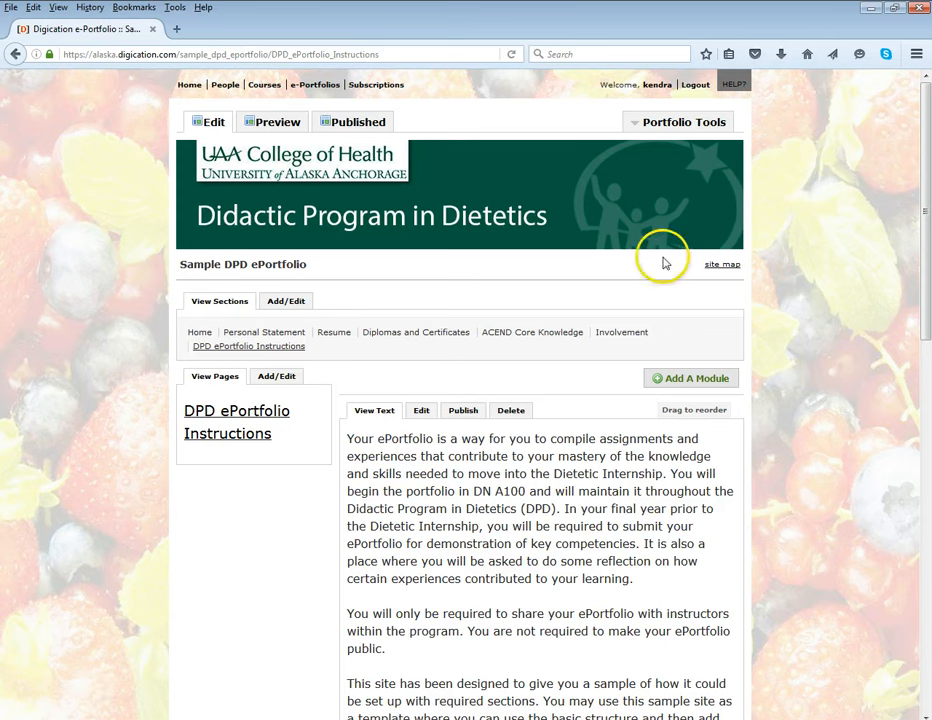
Open the portfolio's settings and expand the customization options of the Default Style theme
left_click(634, 126)
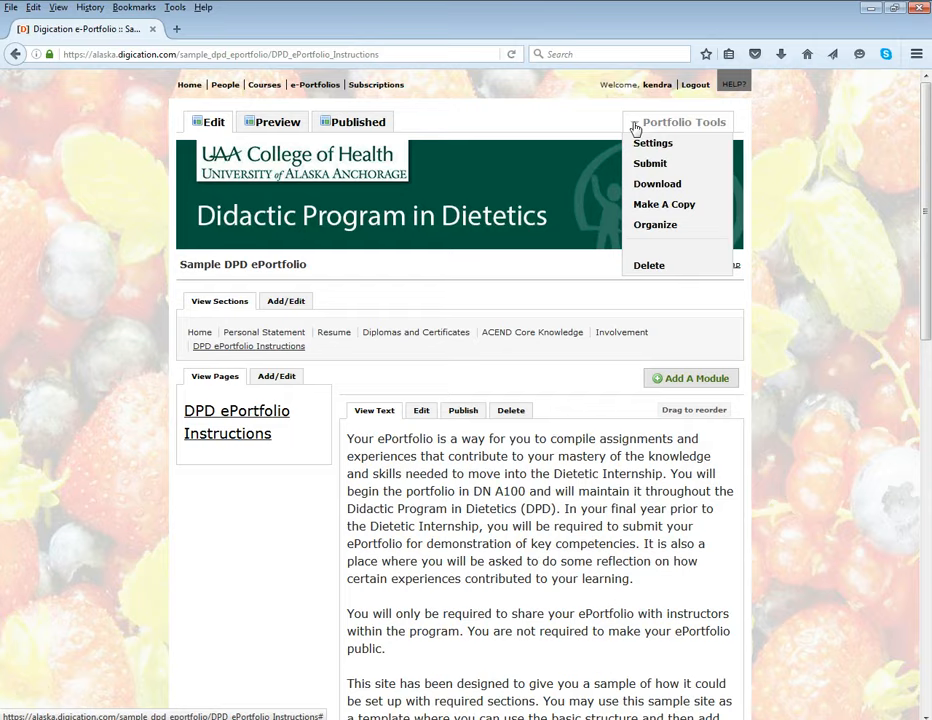
left_click(633, 143)
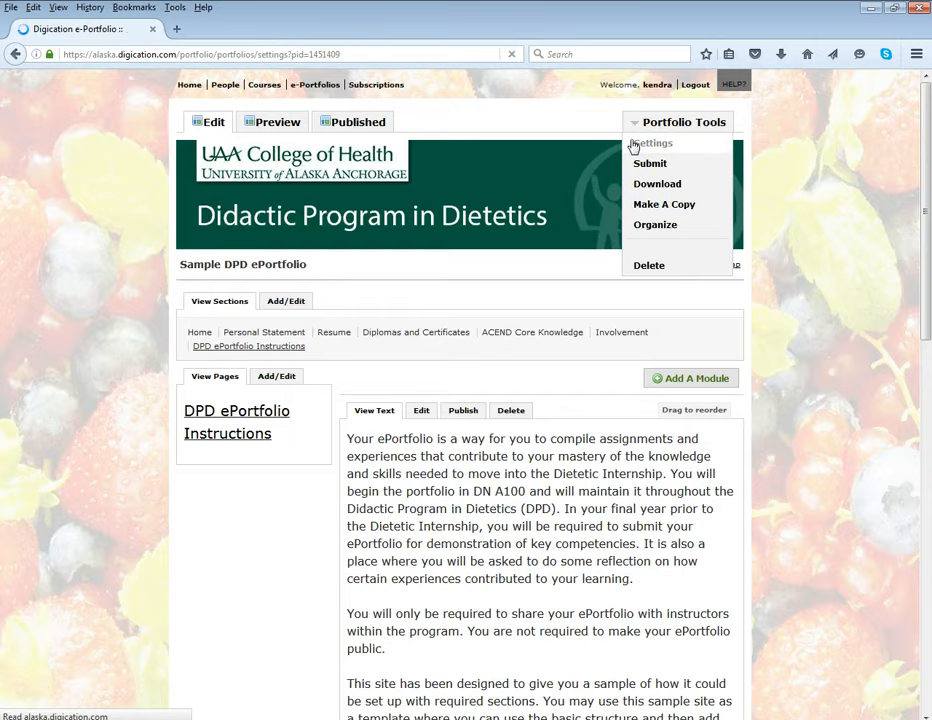
scroll(320, 539, "down", 1)
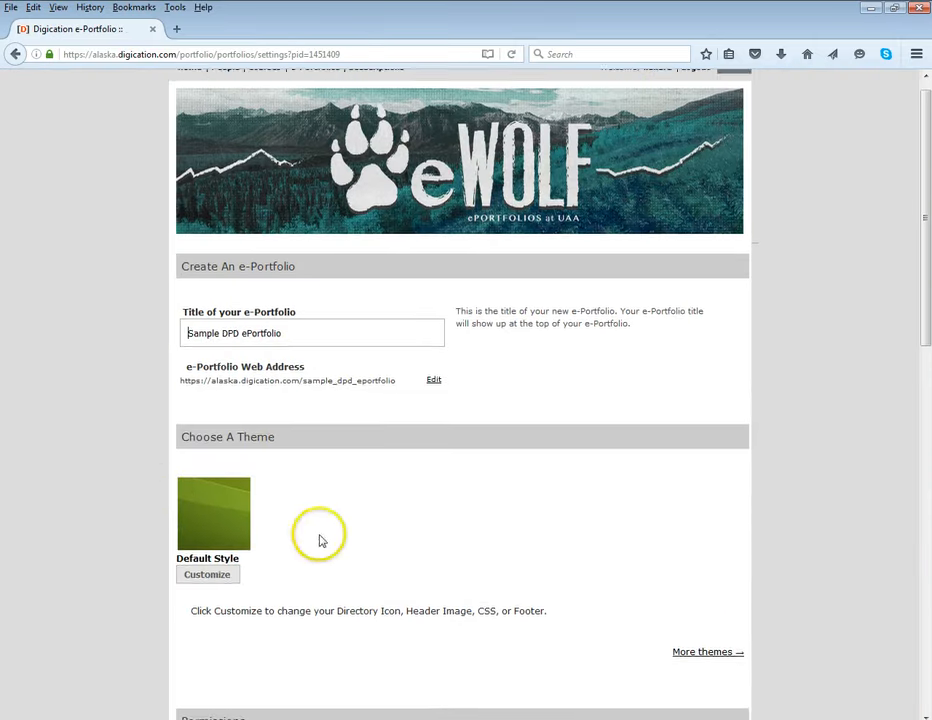
scroll(260, 520, "down", 1)
left_click(208, 506)
scroll(378, 505, "down", 1)
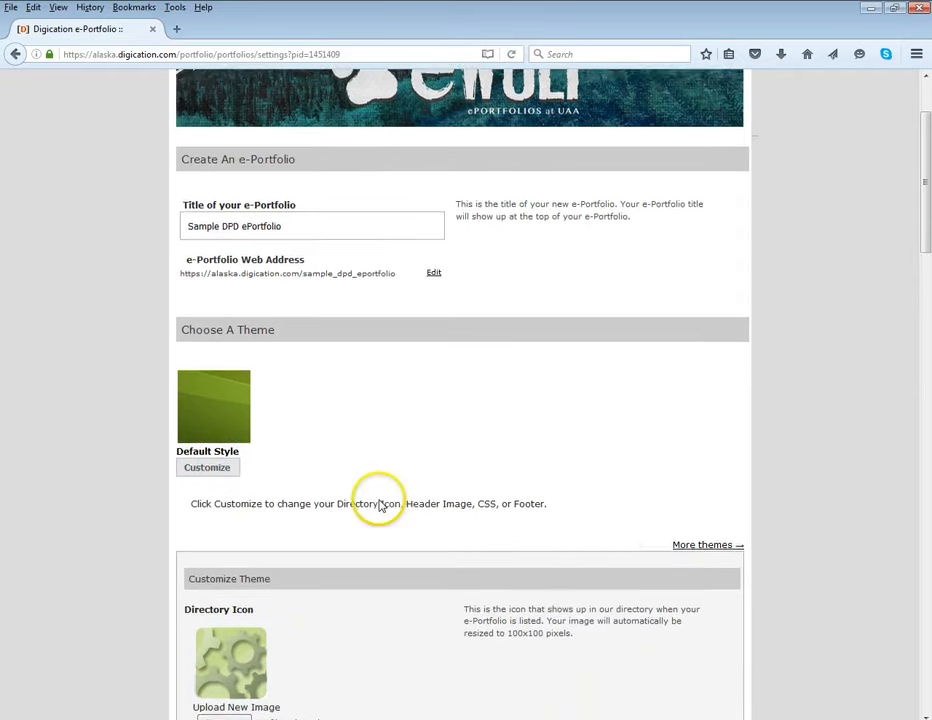
Review the theme customization options: directory icon, header image, page background, image repeat and position, custom CSS and footer
scroll(380, 504, "down", 2)
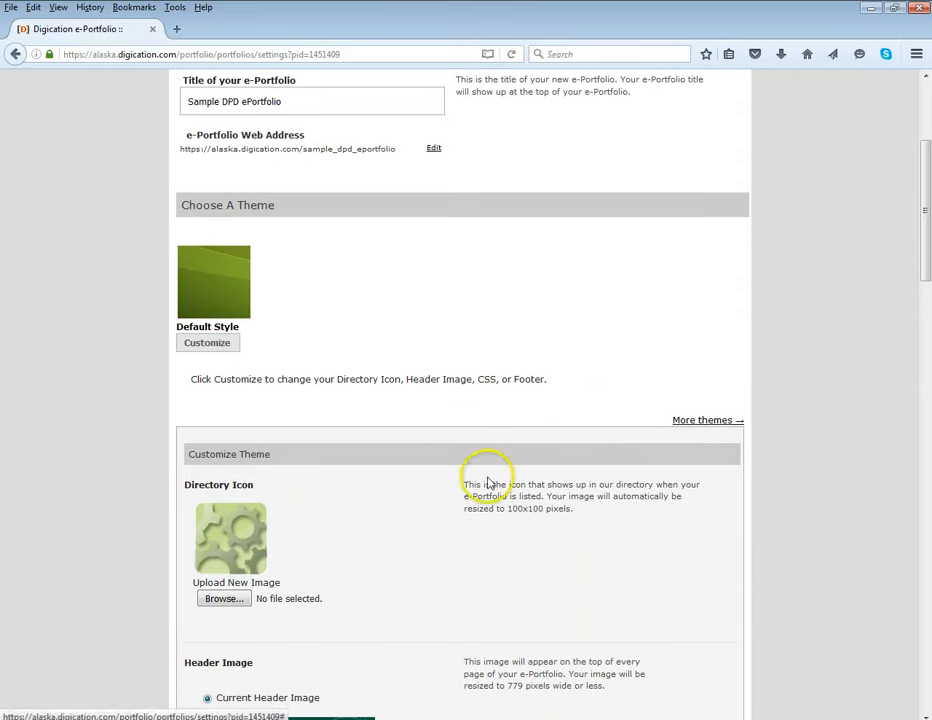
scroll(487, 480, "down", 1)
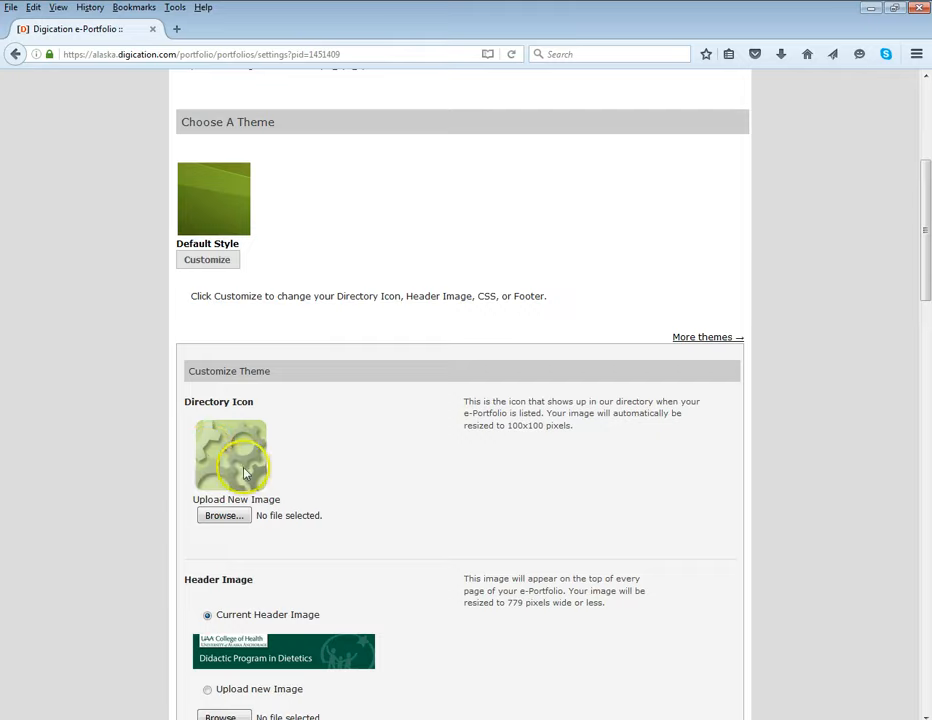
scroll(375, 502, "down", 2)
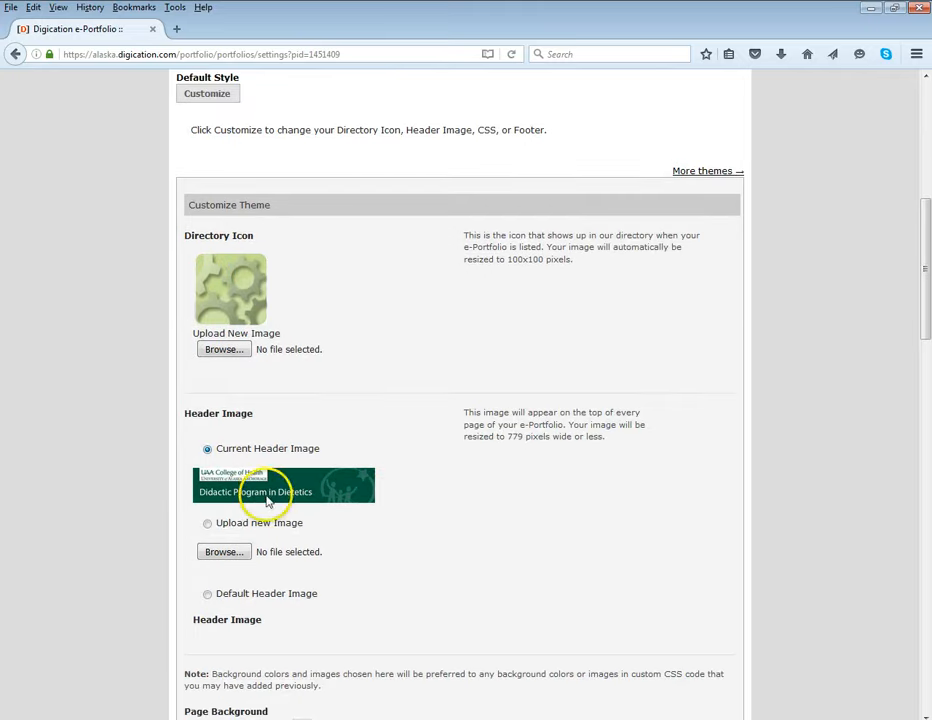
scroll(389, 526, "down", 1)
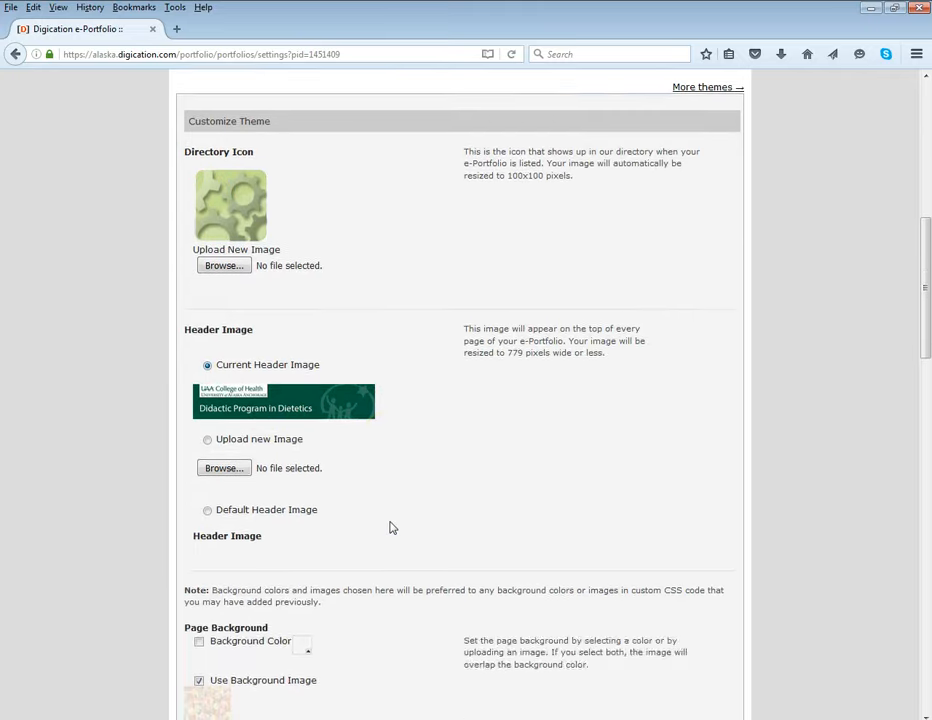
scroll(392, 528, "down", 2)
scroll(392, 527, "down", 1)
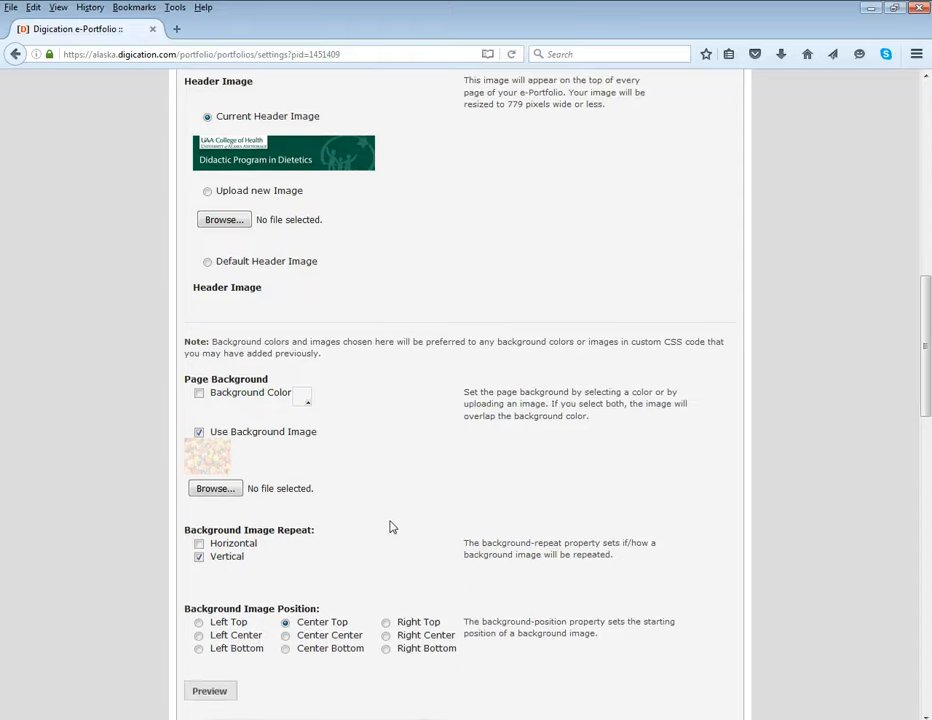
scroll(392, 527, "down", 1)
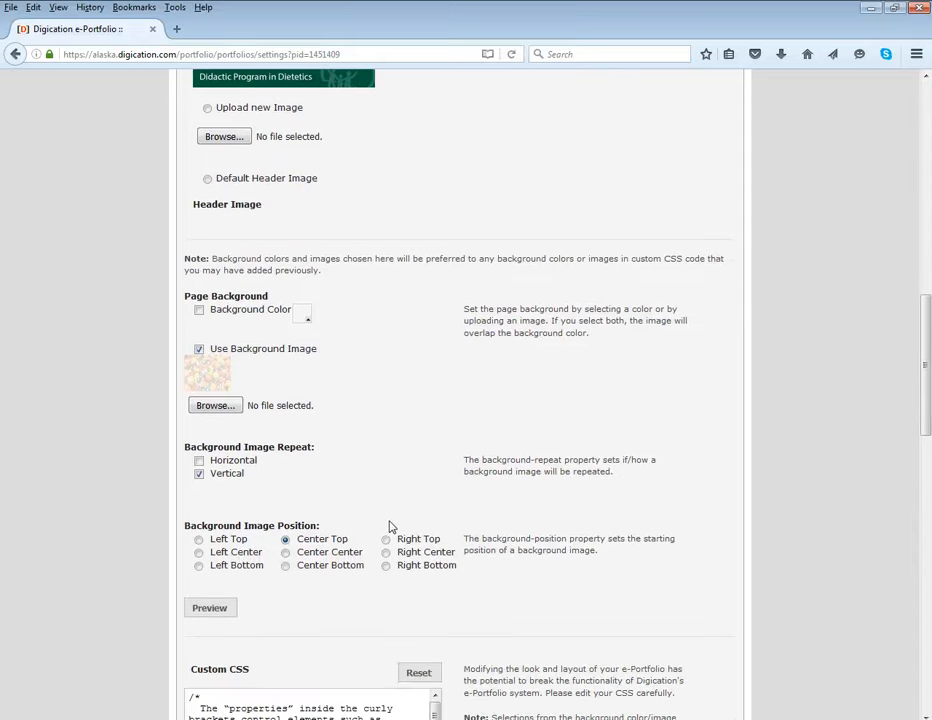
scroll(389, 522, "down", 1)
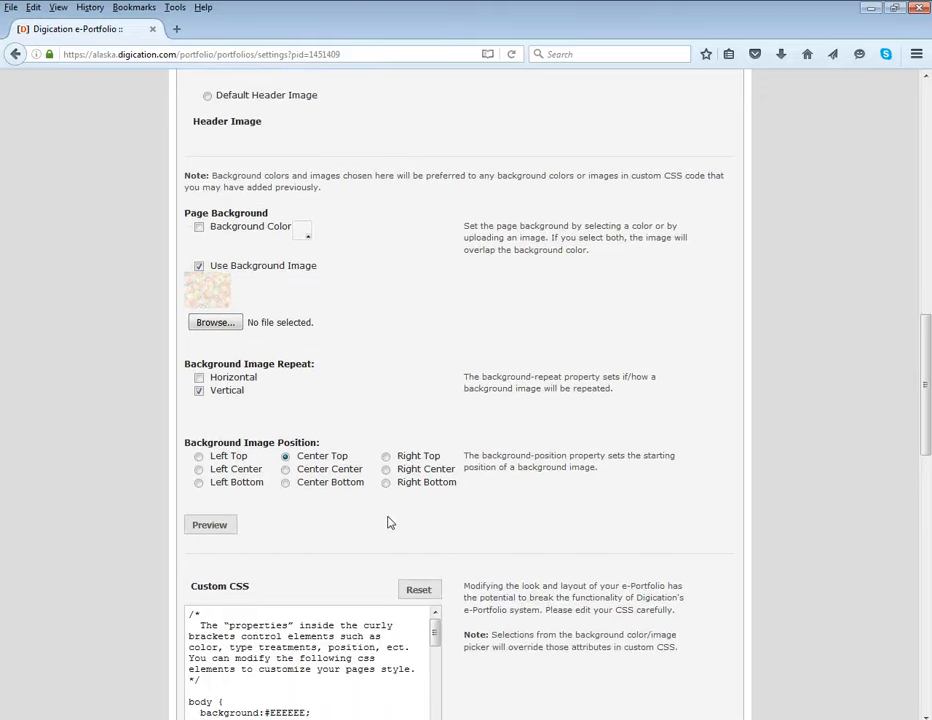
scroll(390, 521, "down", 1)
scroll(560, 565, "down", 2)
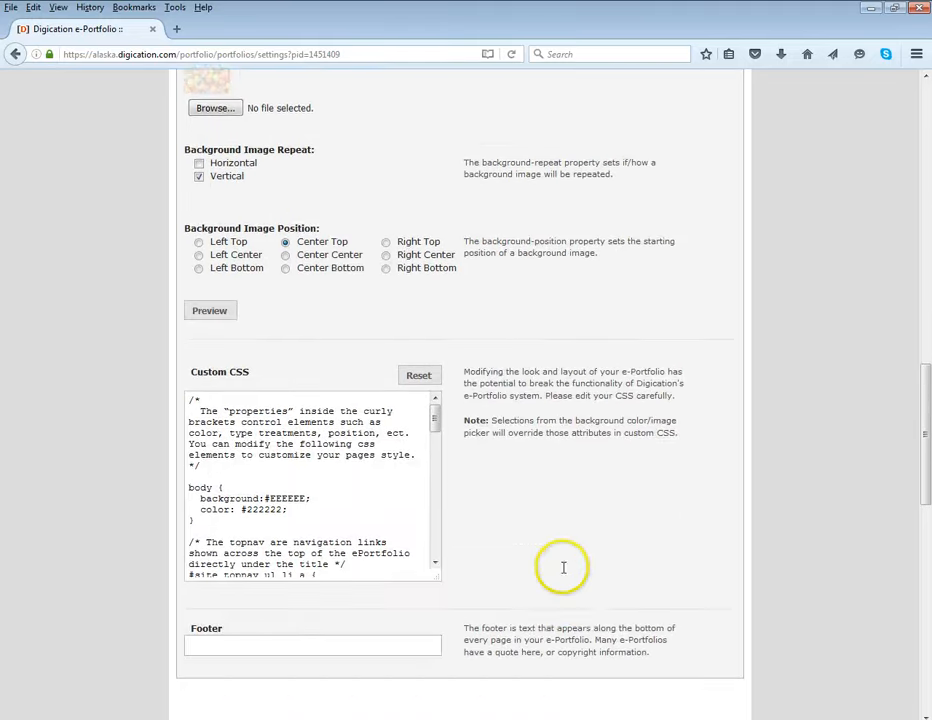
scroll(558, 567, "down", 1)
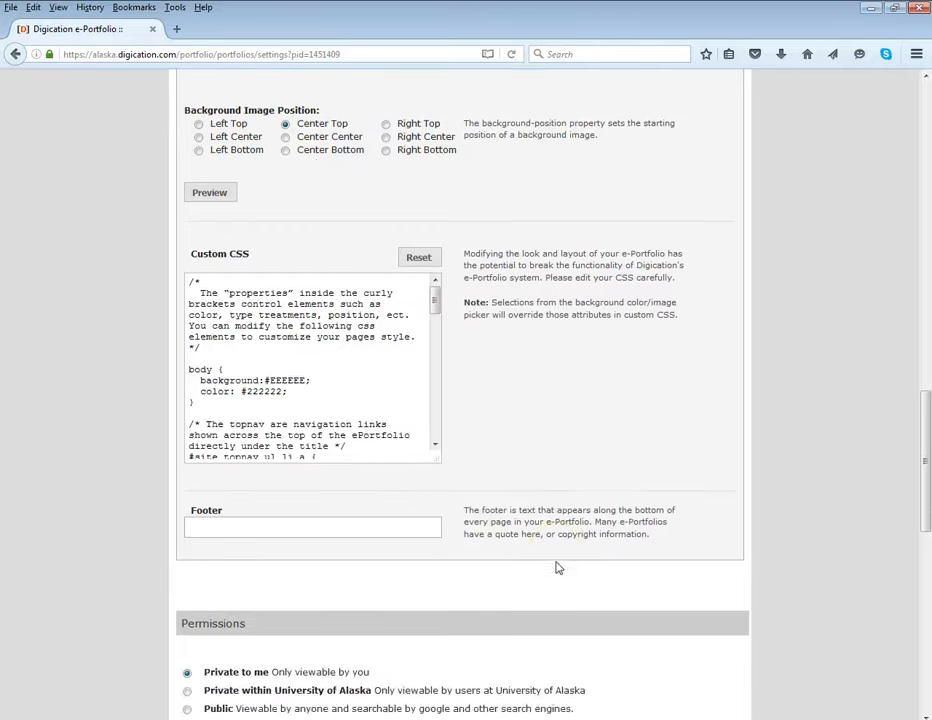
Review the portfolio's permissions and tagging settings, and return to the DPD ePortfolio Instructions page
scroll(557, 560, "down", 4)
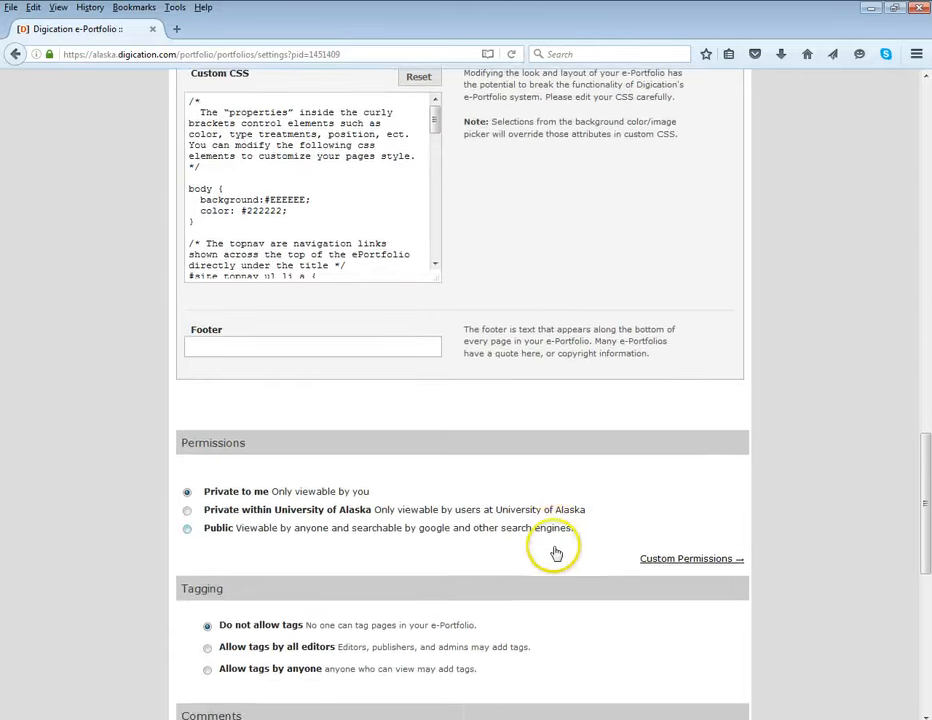
scroll(548, 557, "down", 2)
scroll(548, 557, "up", 10)
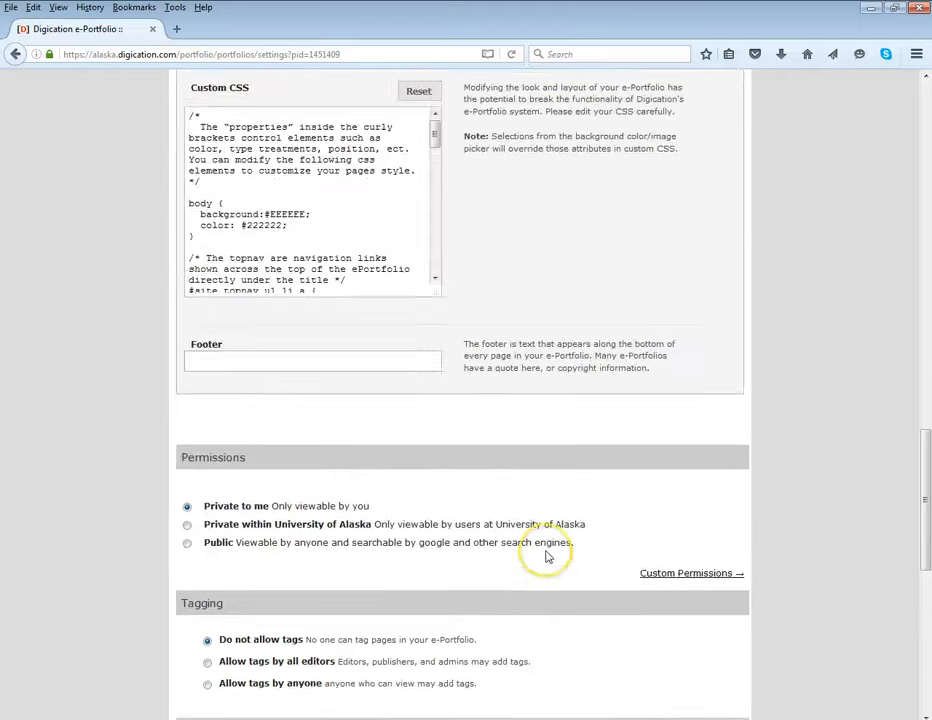
scroll(547, 556, "up", 11)
left_click(551, 547)
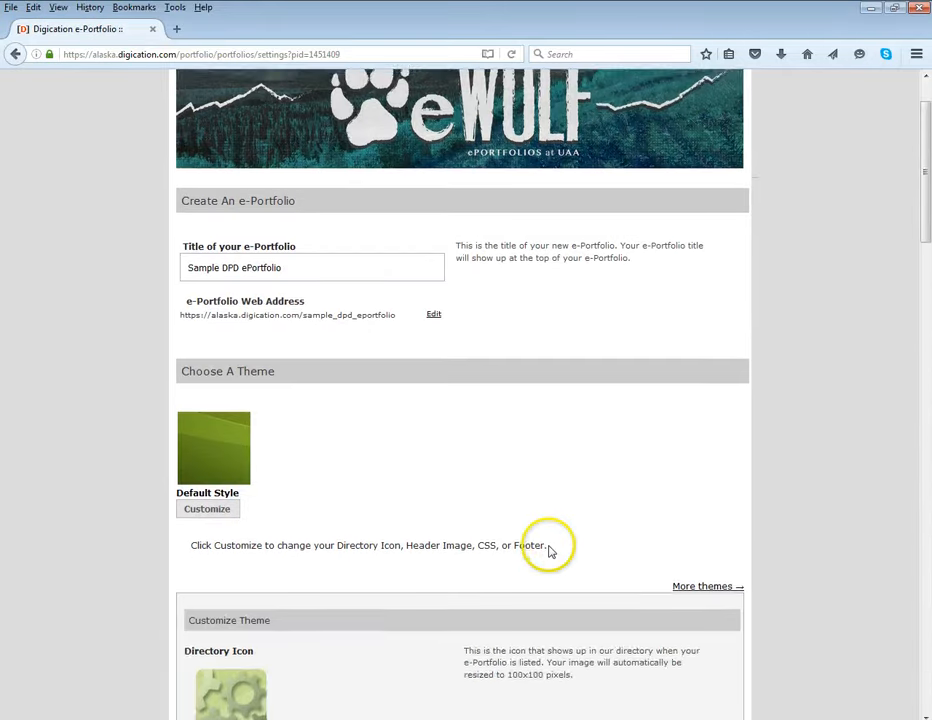
scroll(585, 497, "up", 1)
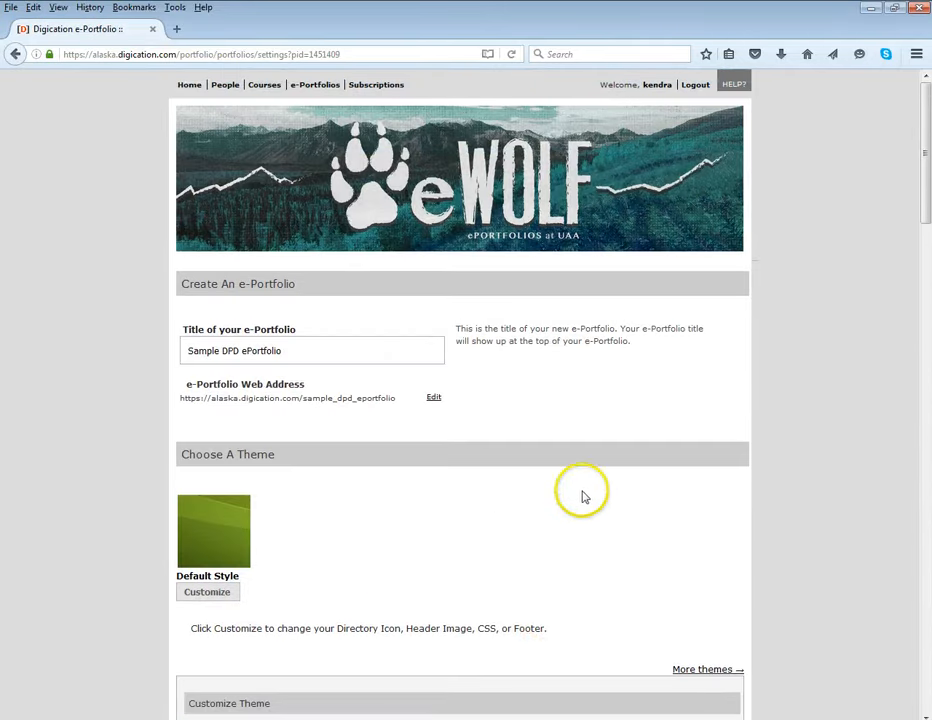
left_click(15, 54)
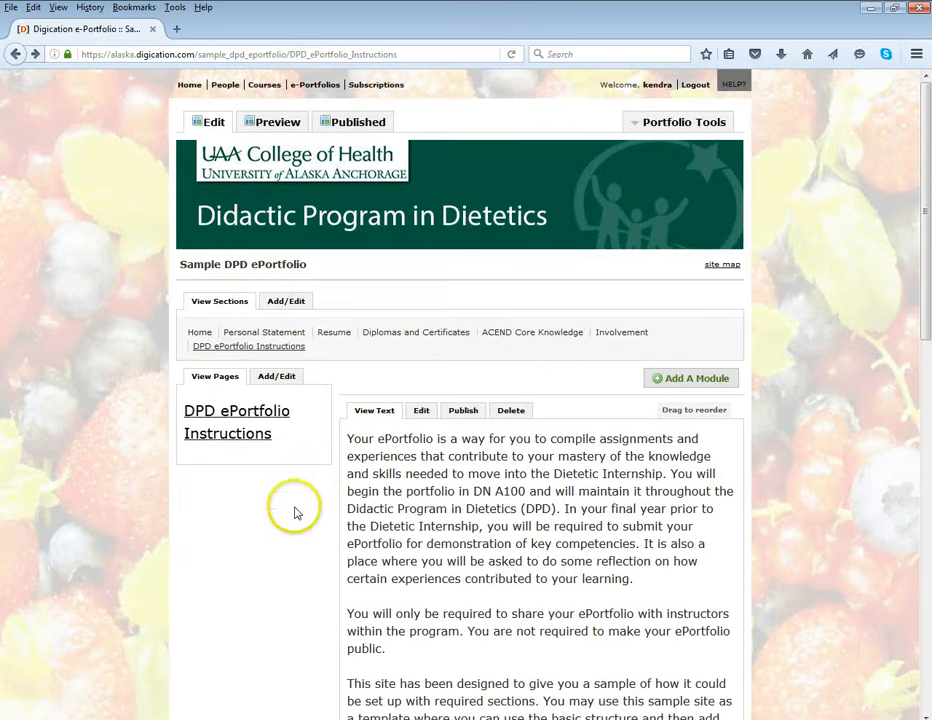
Permanently delete the text module from the DPD ePortfolio Instructions page
scroll(295, 510, "down", 1)
scroll(295, 512, "down", 3)
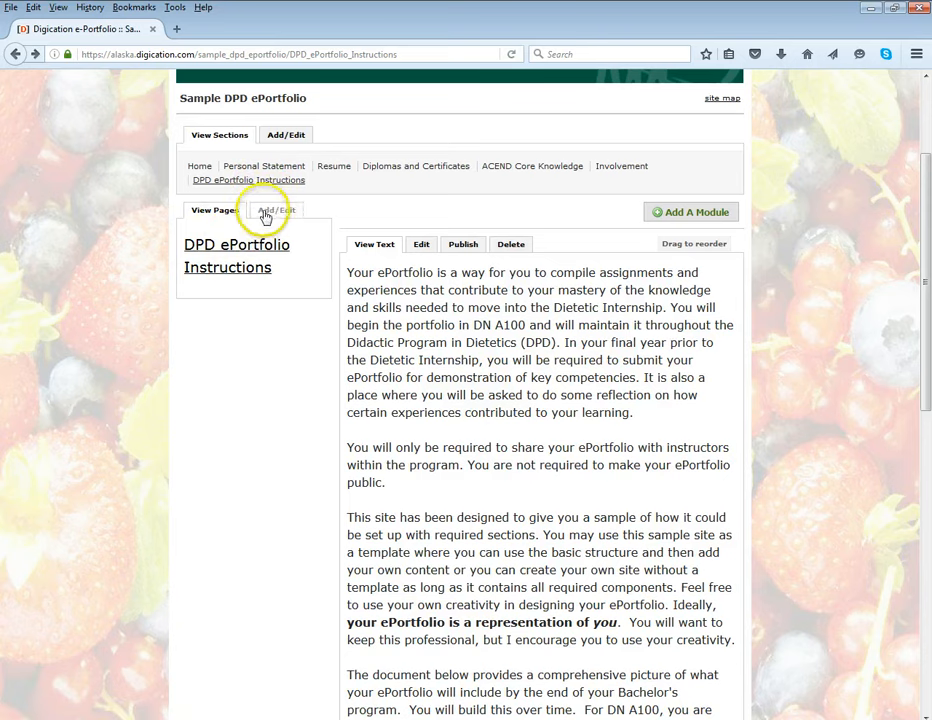
scroll(507, 357, "down", 1)
scroll(450, 320, "up", 1)
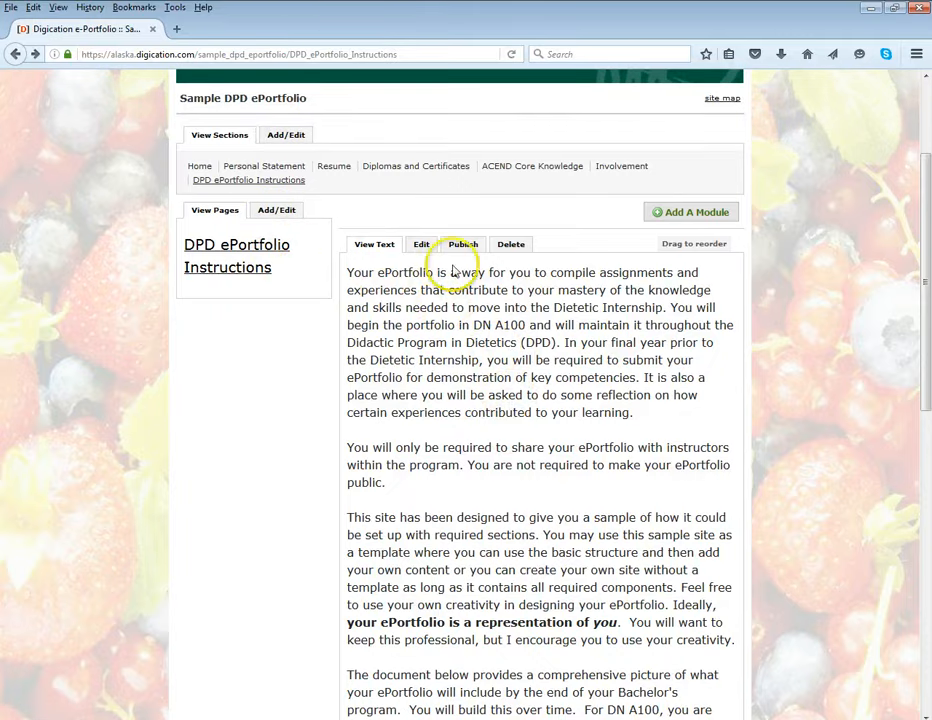
left_click(512, 250)
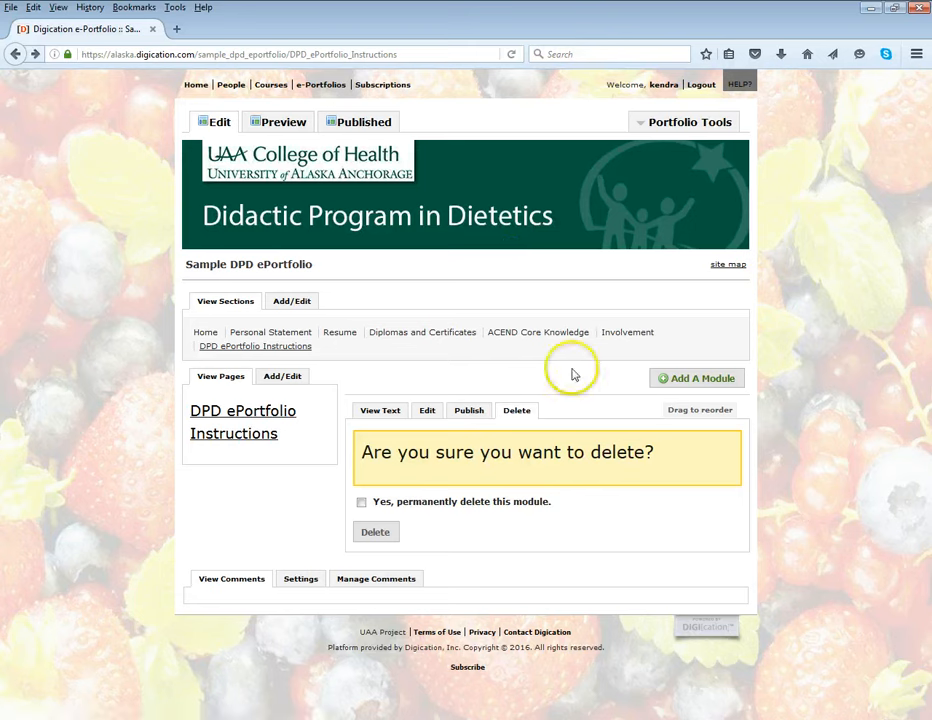
left_click(361, 503)
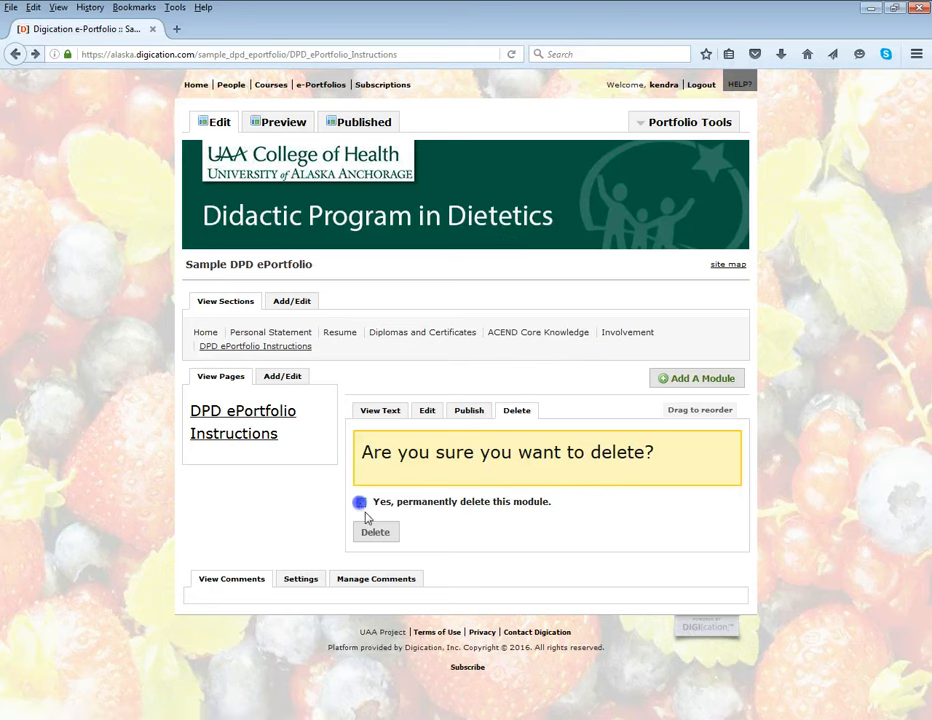
left_click(374, 533)
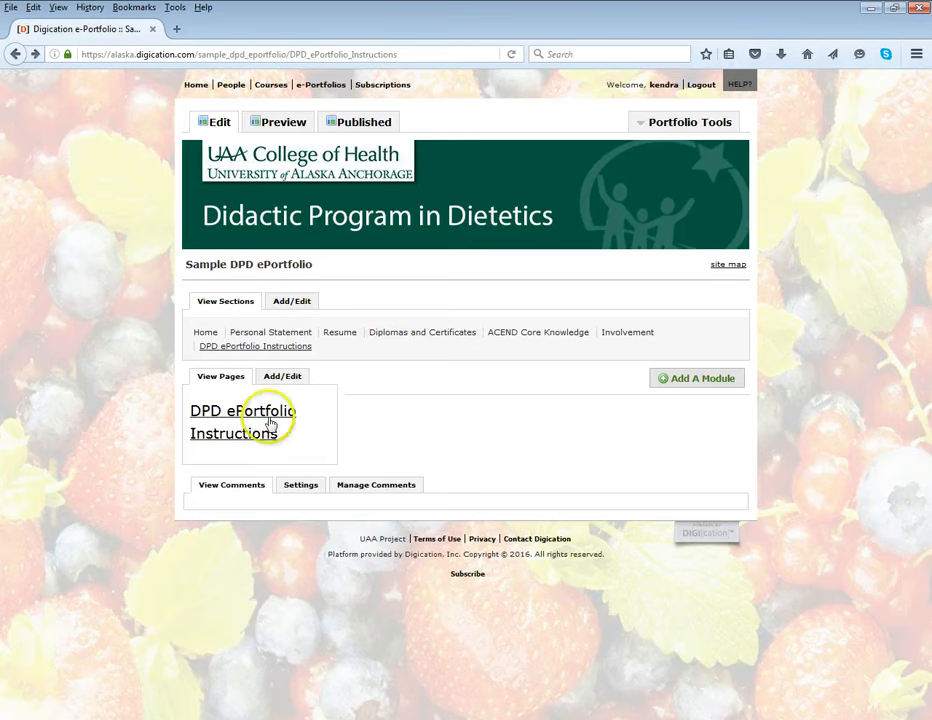
Delete the DPD ePortfolio Instructions section from the portfolio
left_click(294, 305)
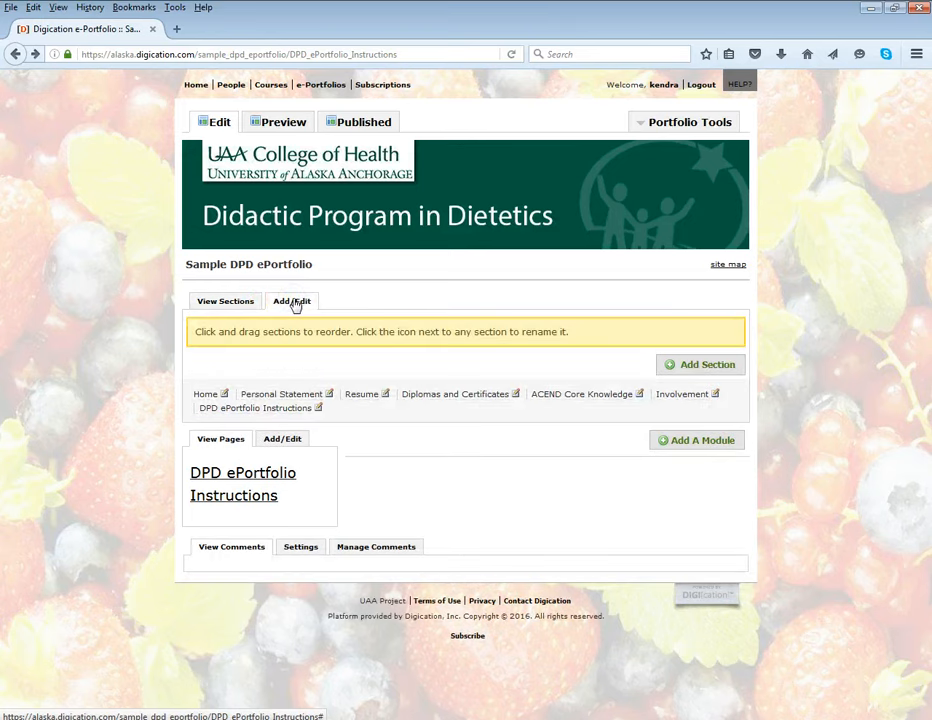
left_click(301, 408)
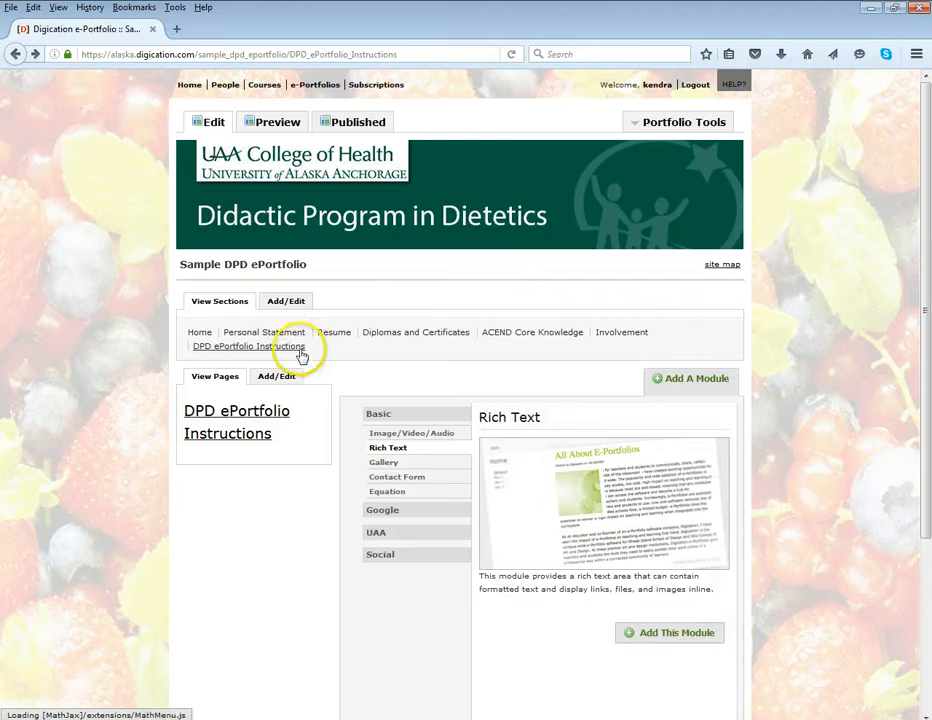
left_click(275, 303)
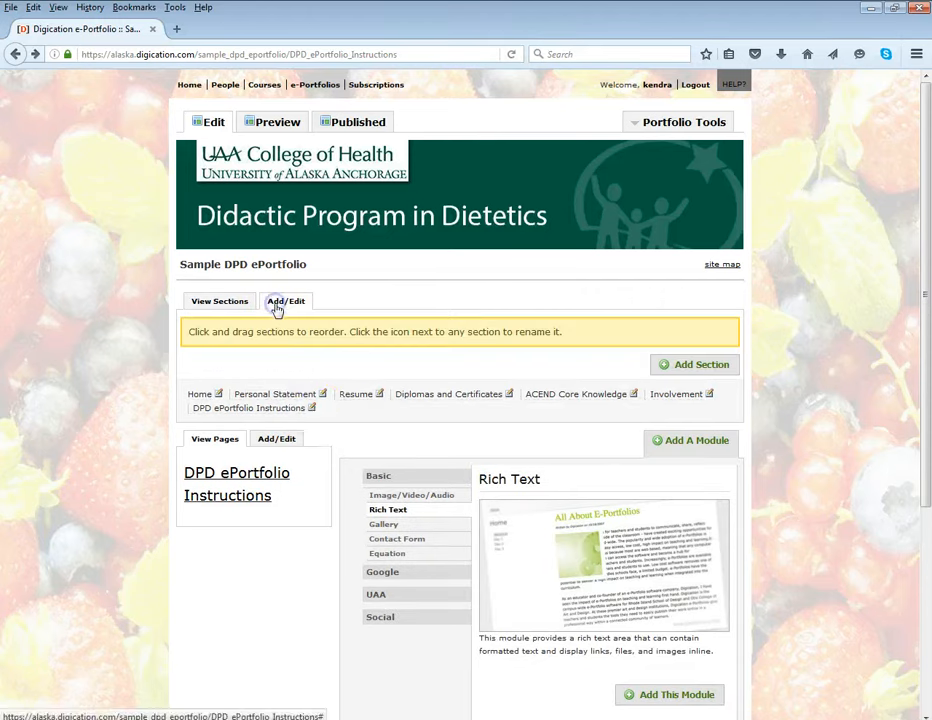
left_click(312, 409)
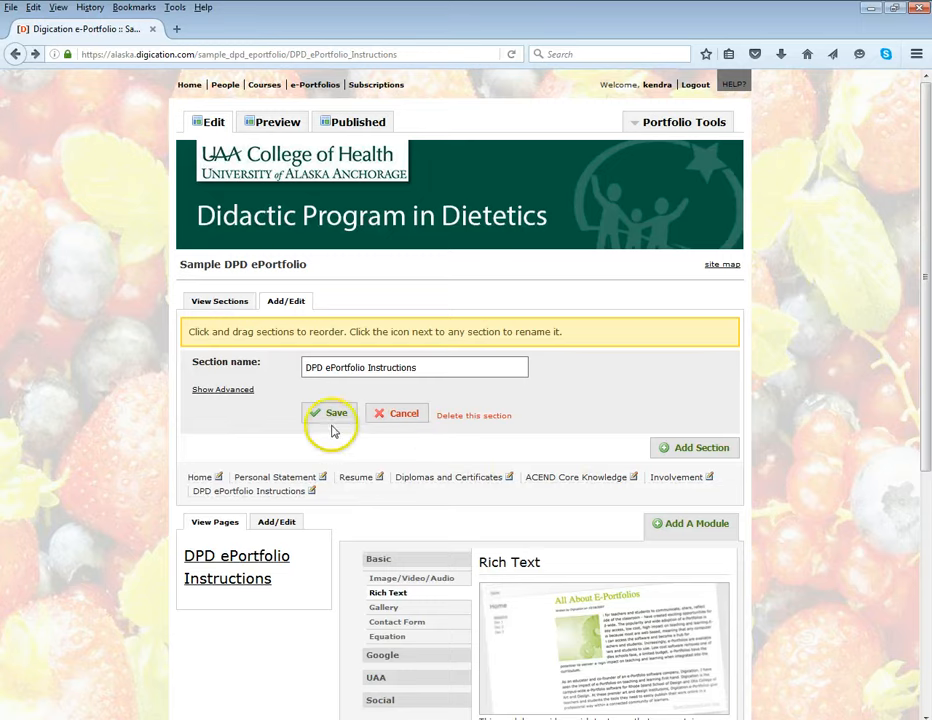
scroll(339, 445, "down", 2)
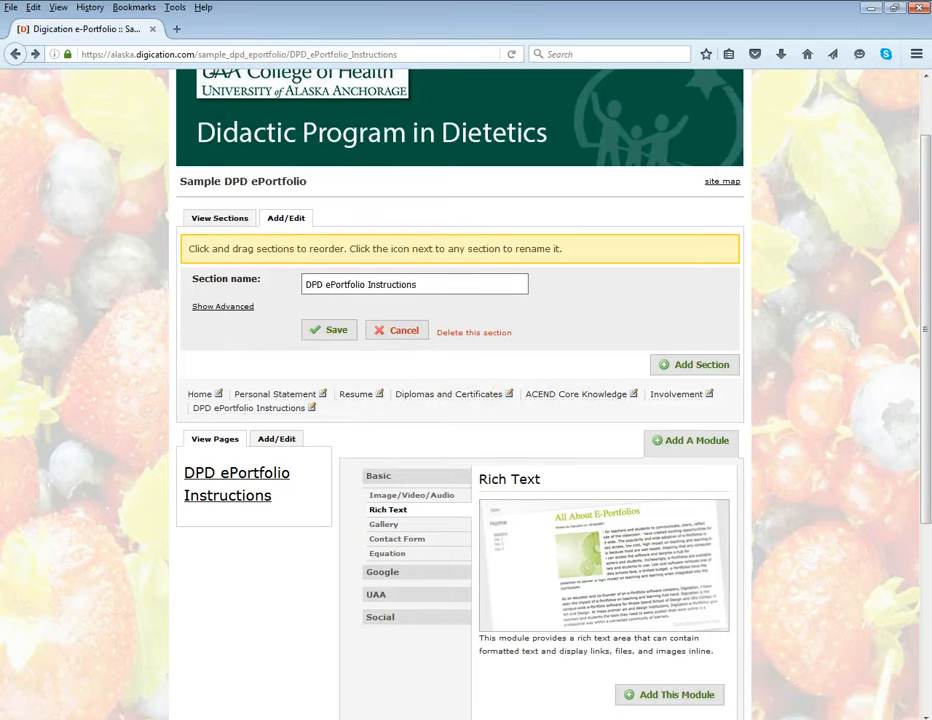
scroll(471, 296, "down", 1)
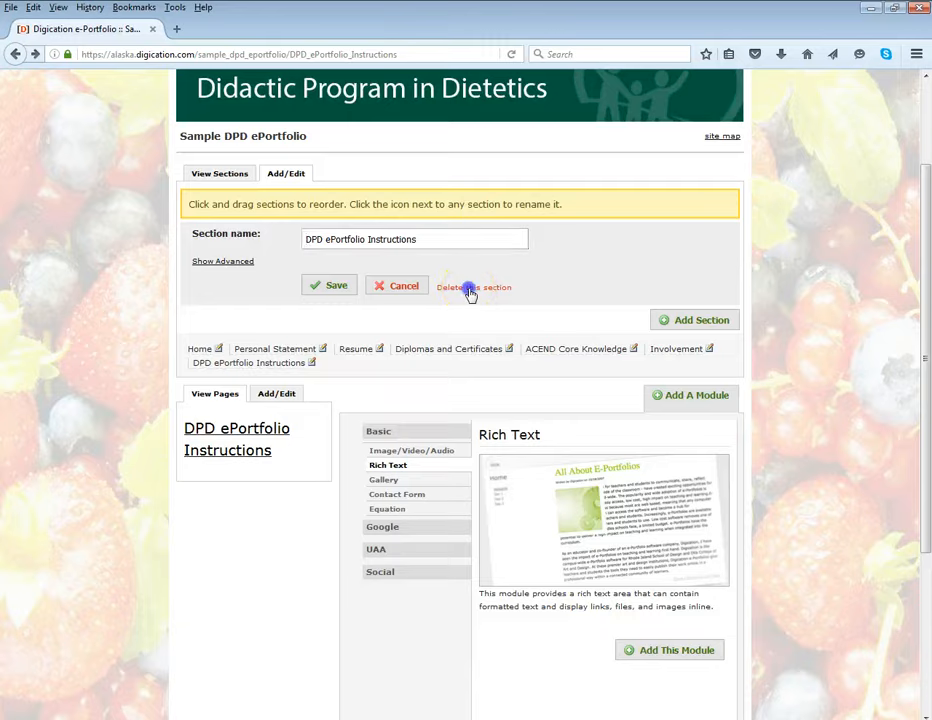
left_click(471, 292)
left_click(442, 333)
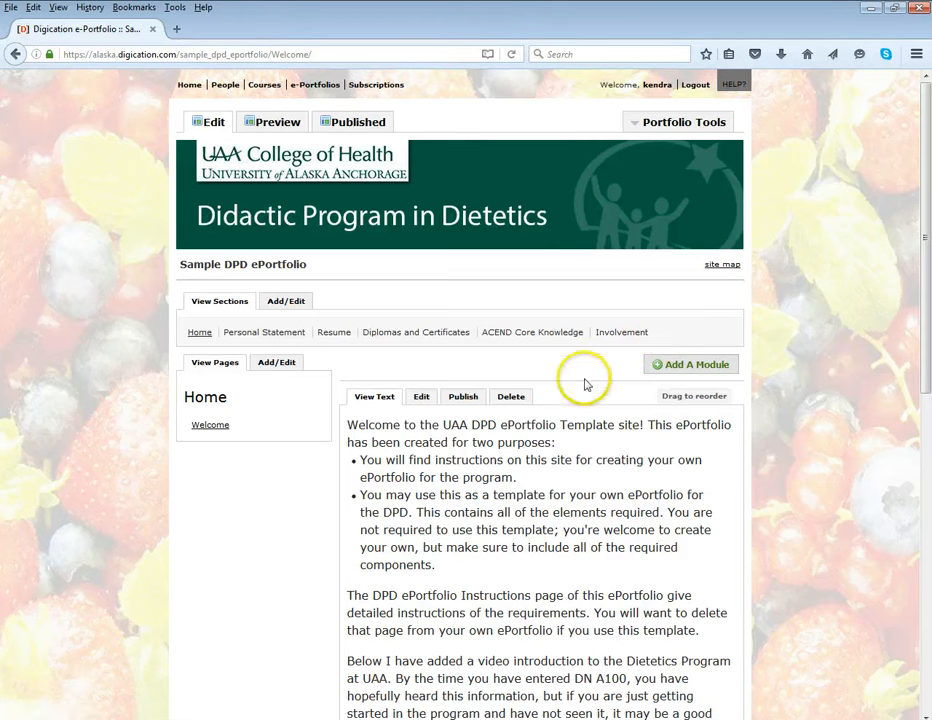
Replace all the template text in the Welcome page's text module with "My own information." and save it
left_click(509, 424)
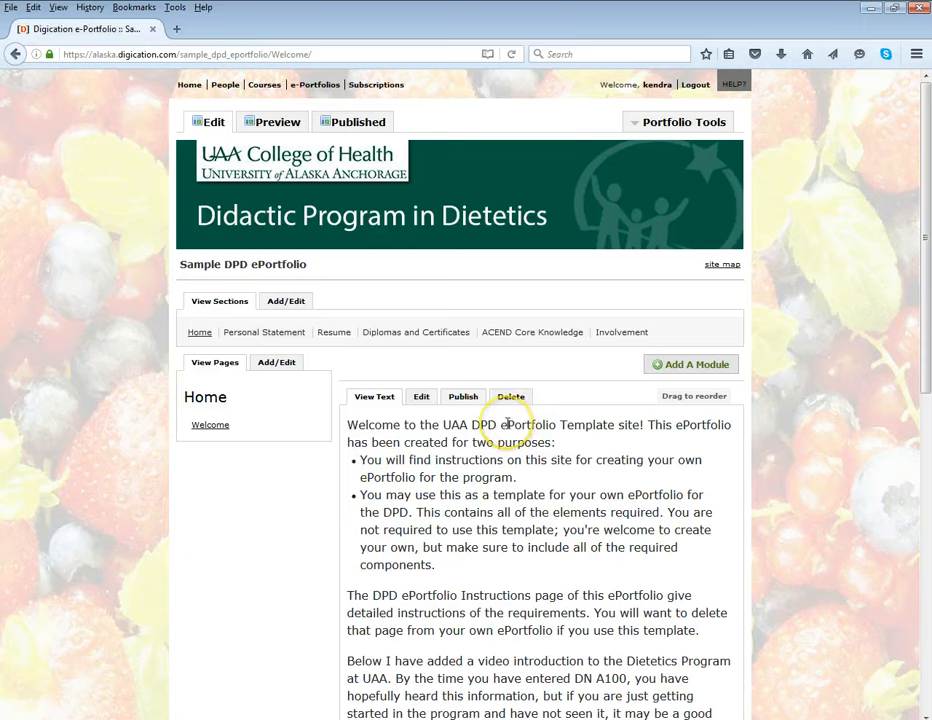
scroll(507, 424, "down", 2)
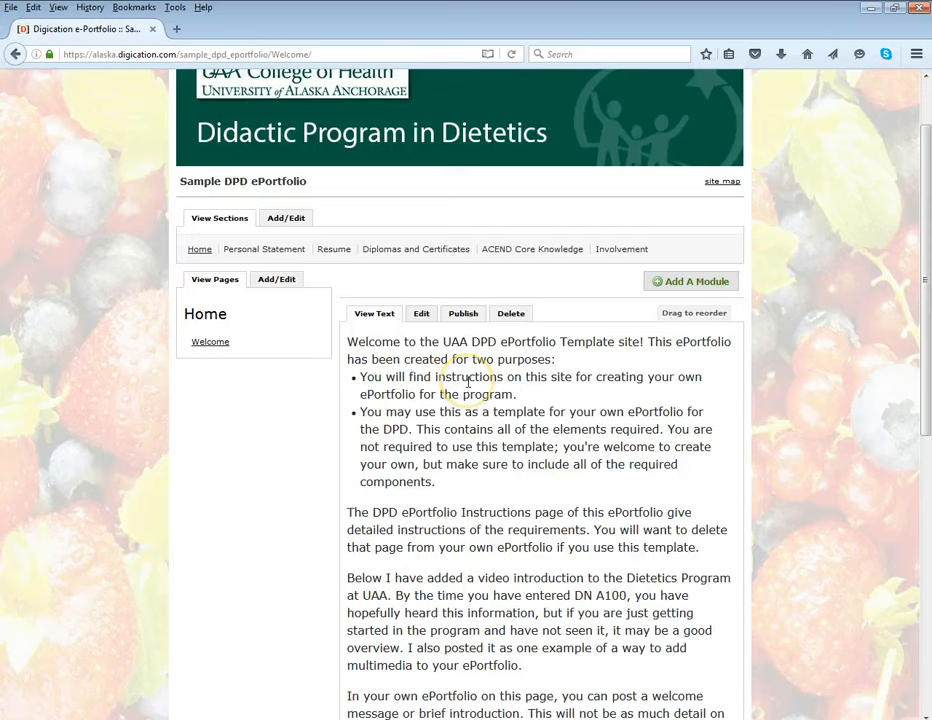
left_click(421, 313)
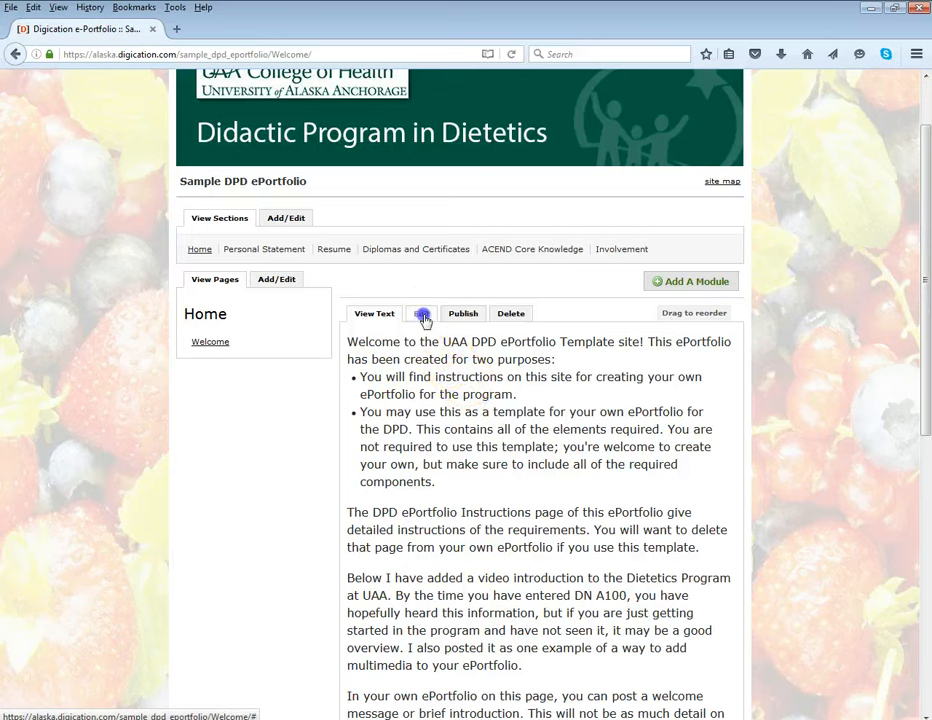
scroll(480, 412, "down", 2)
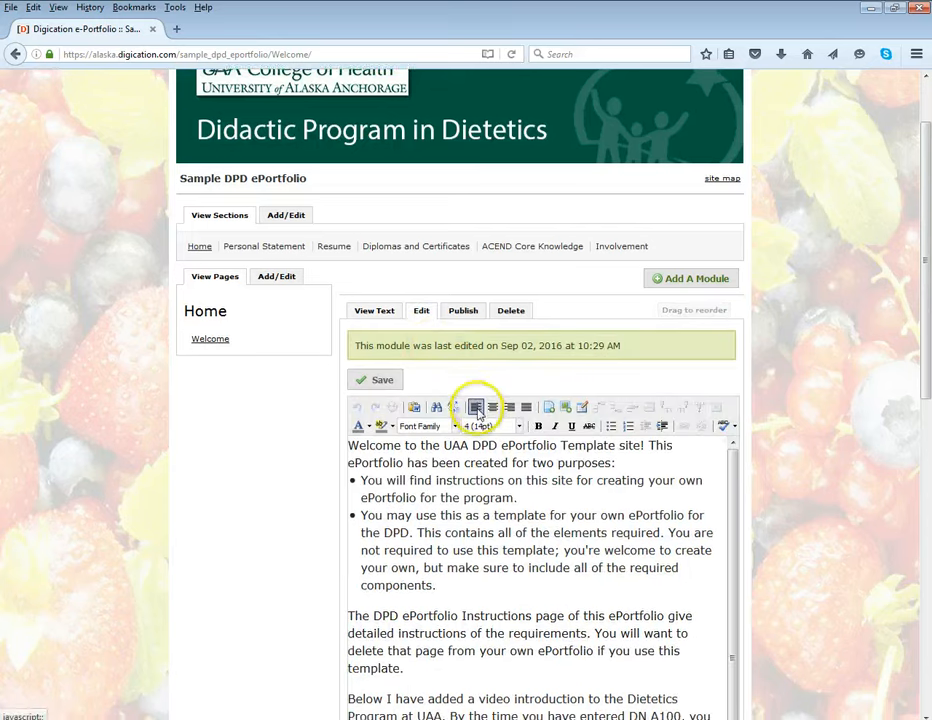
left_click_drag(348, 365, 650, 690)
key("Delete")
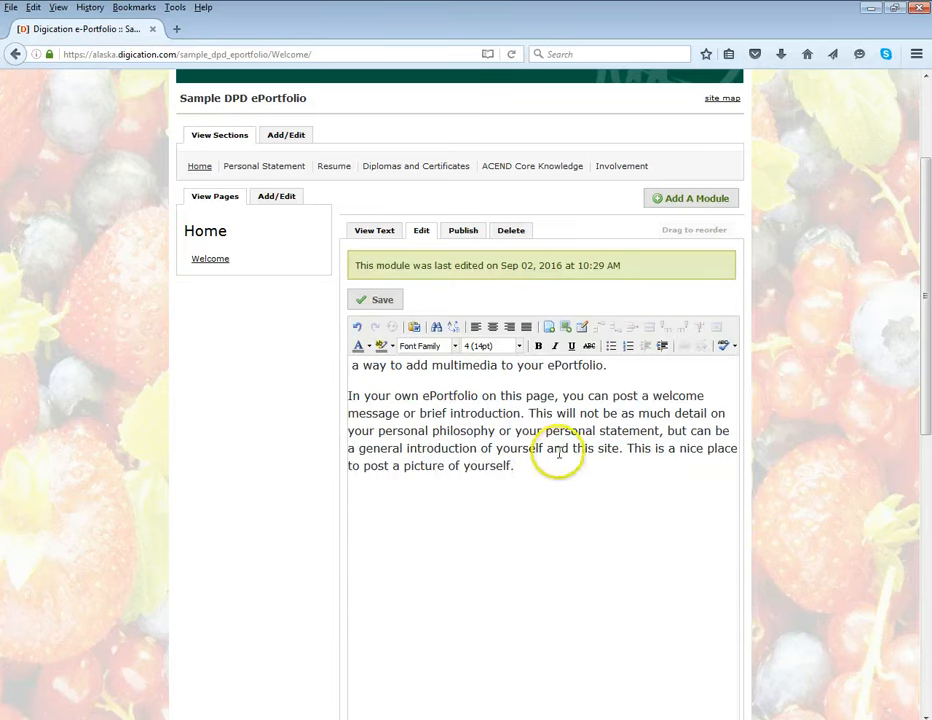
left_click_drag(536, 474, 335, 370)
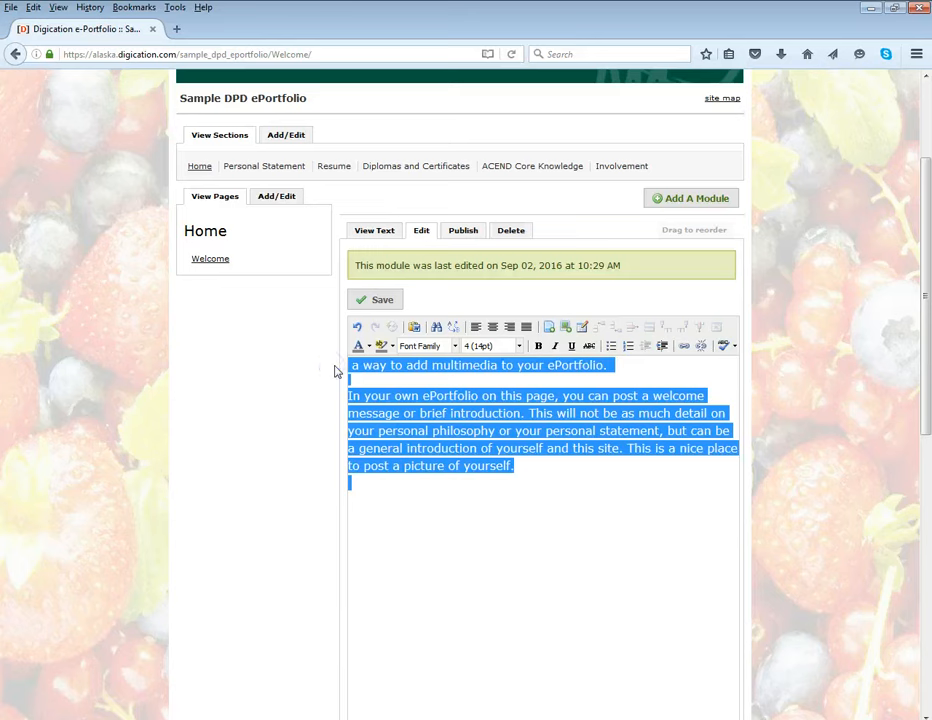
type("My own information.")
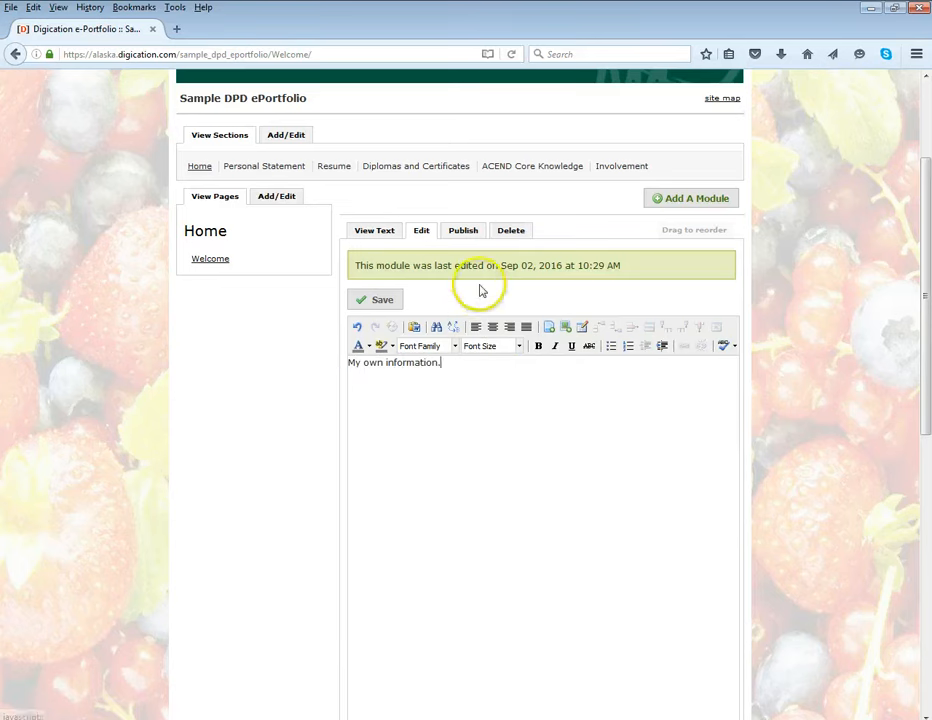
left_click(390, 302)
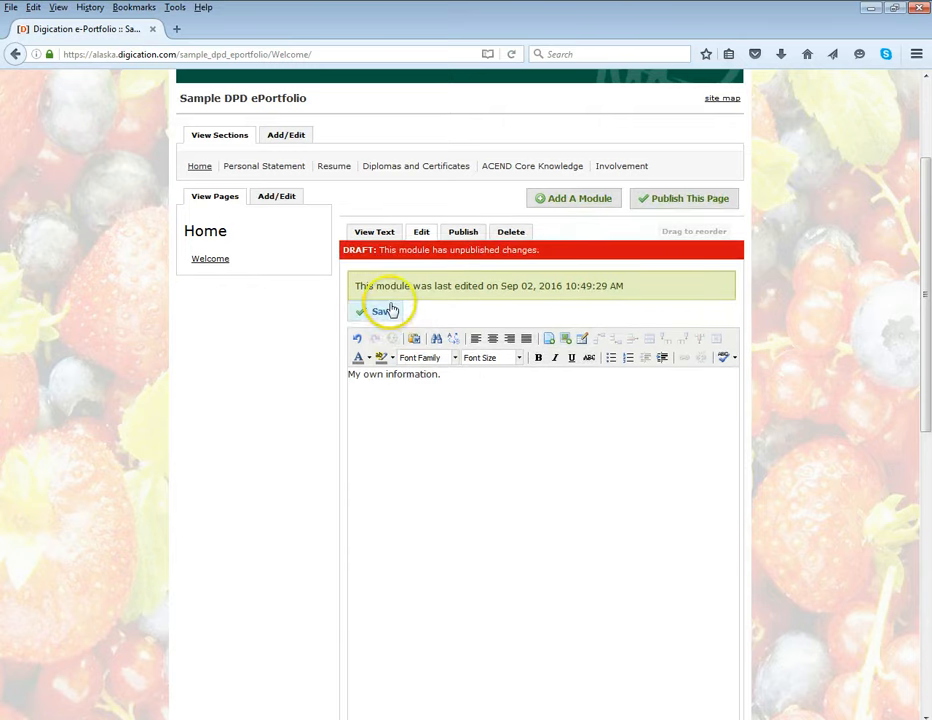
Publish all changes on the Welcome page and return the text module to its viewing mode
scroll(451, 374, "up", 2)
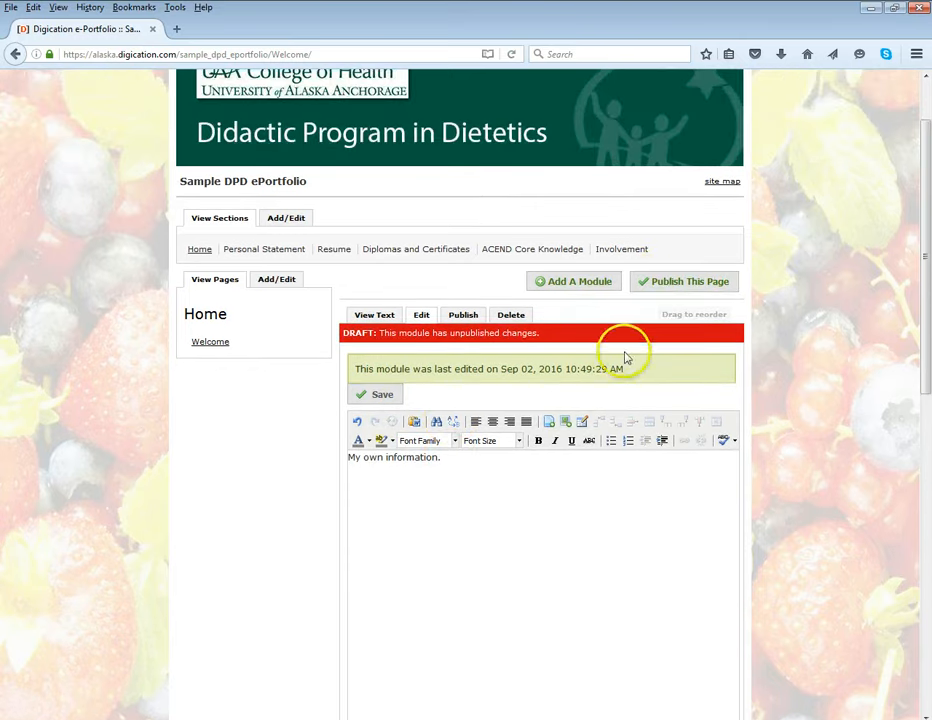
left_click(650, 283)
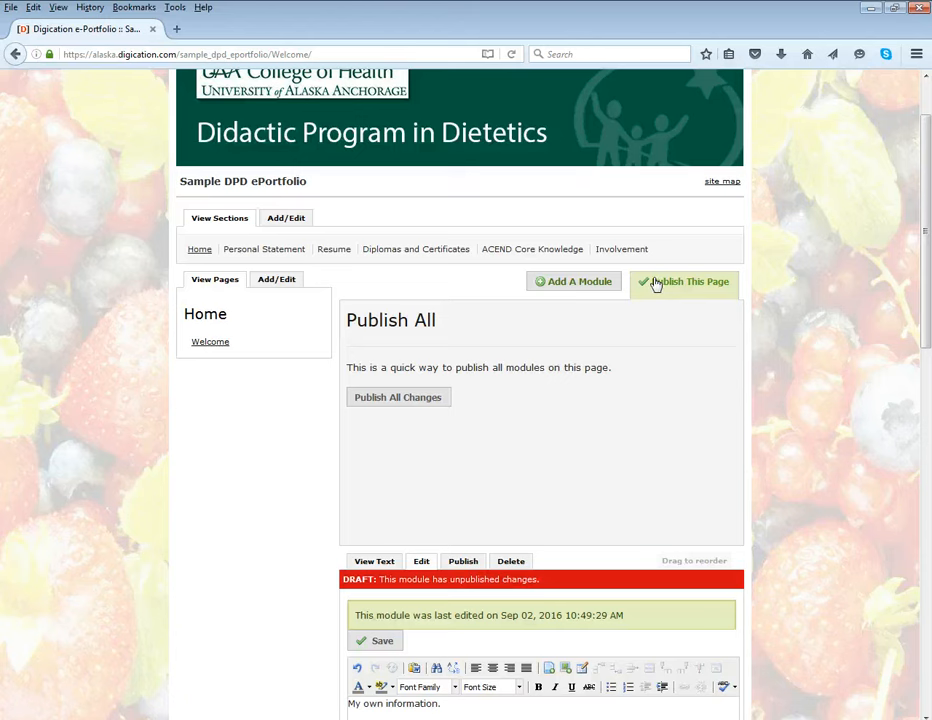
left_click(421, 403)
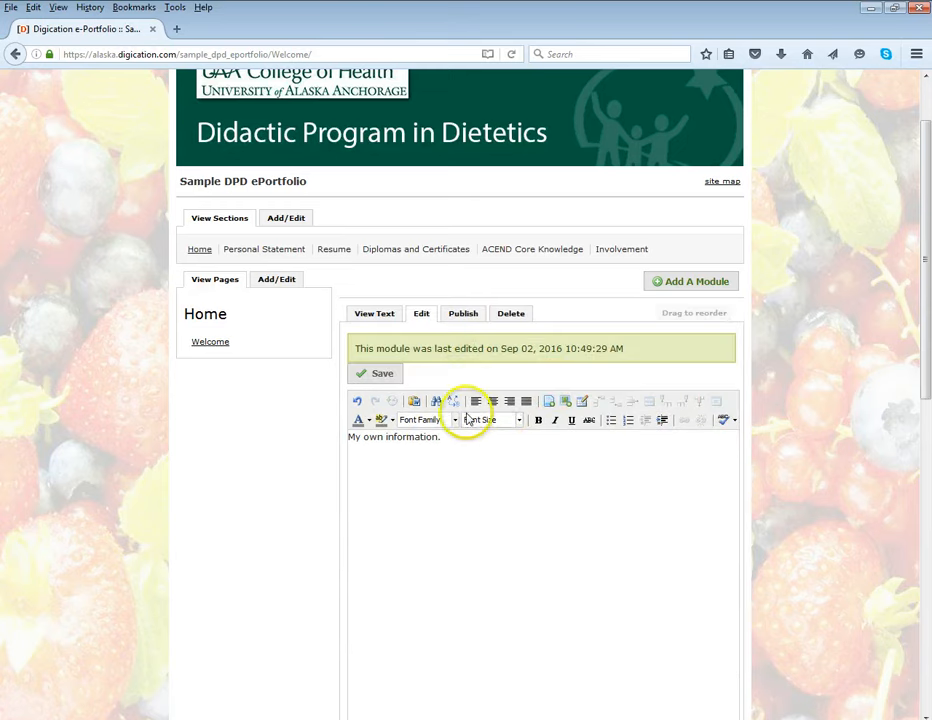
left_click(377, 316)
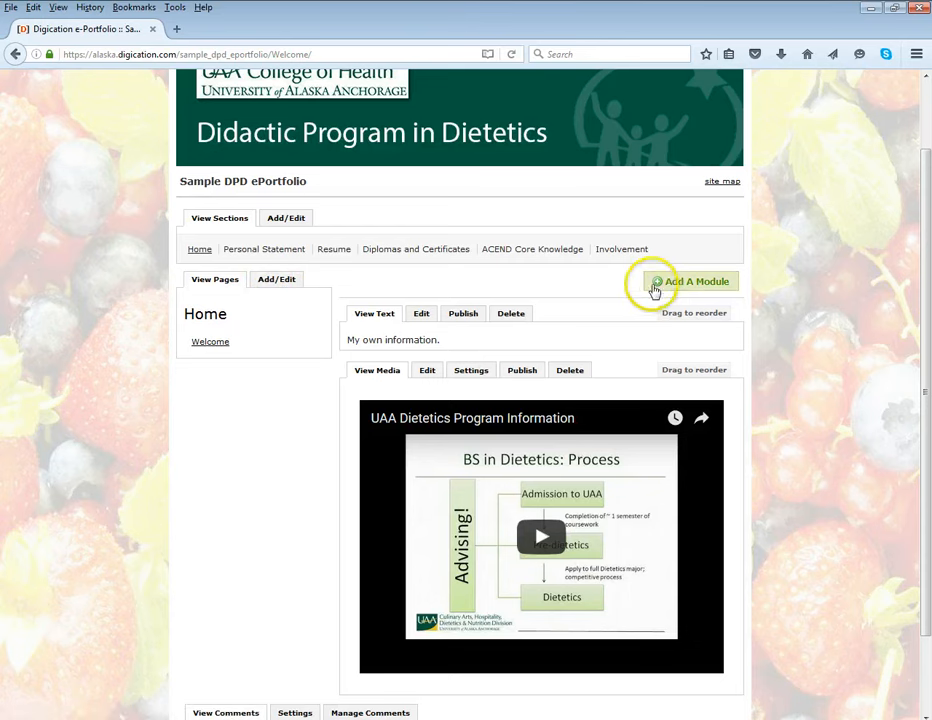
Add a Rich Text module to the Welcome page and enter "type content here" in it
left_click(657, 284)
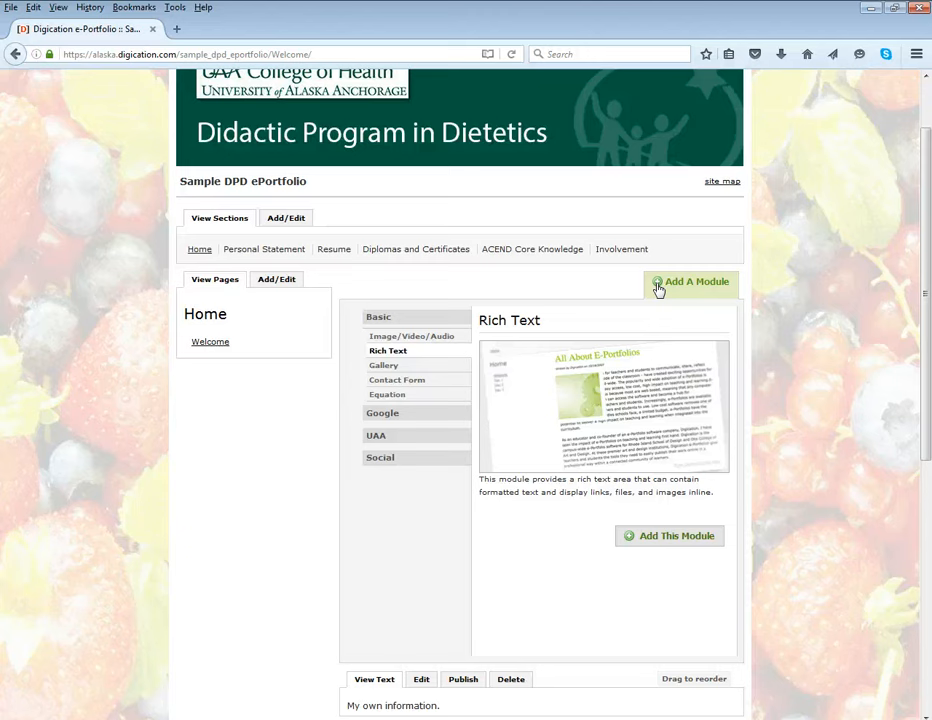
left_click(652, 295)
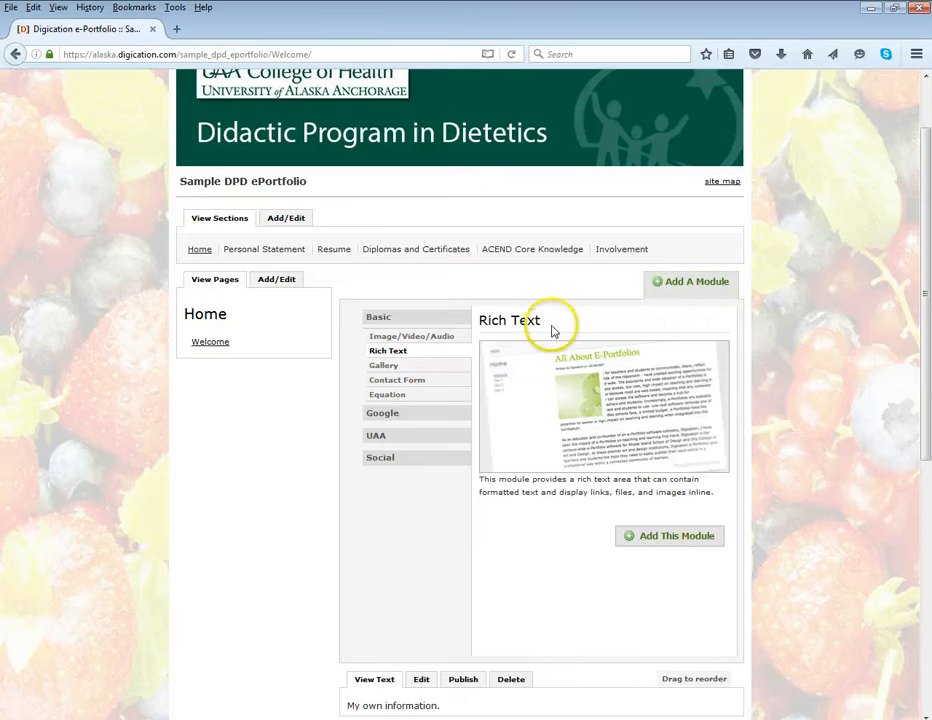
left_click(642, 544)
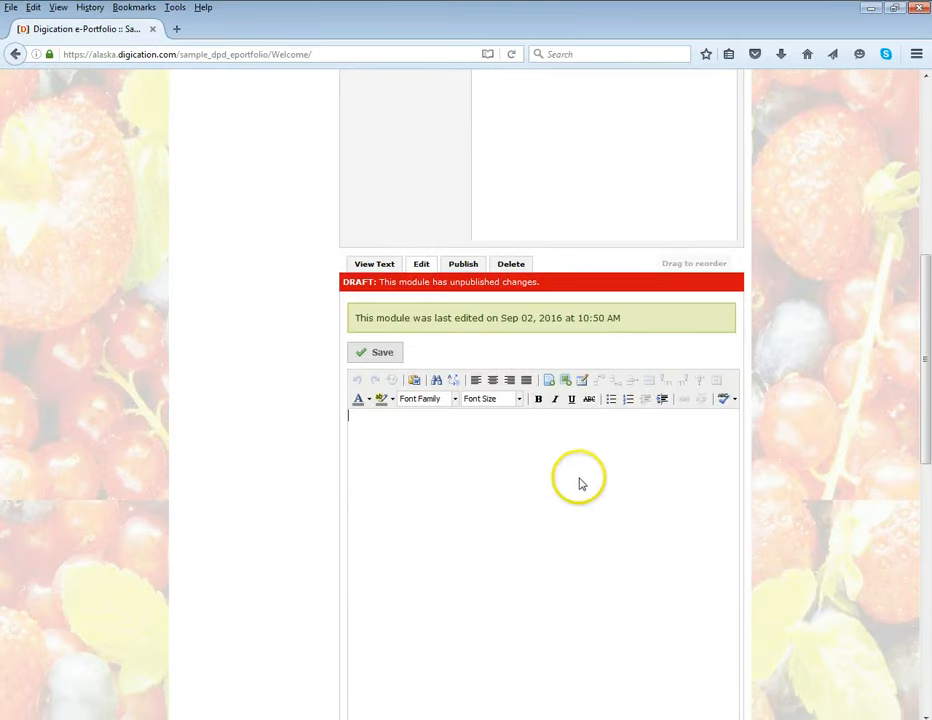
scroll(514, 490, "down", 4)
scroll(514, 490, "up", 1)
type("type content here")
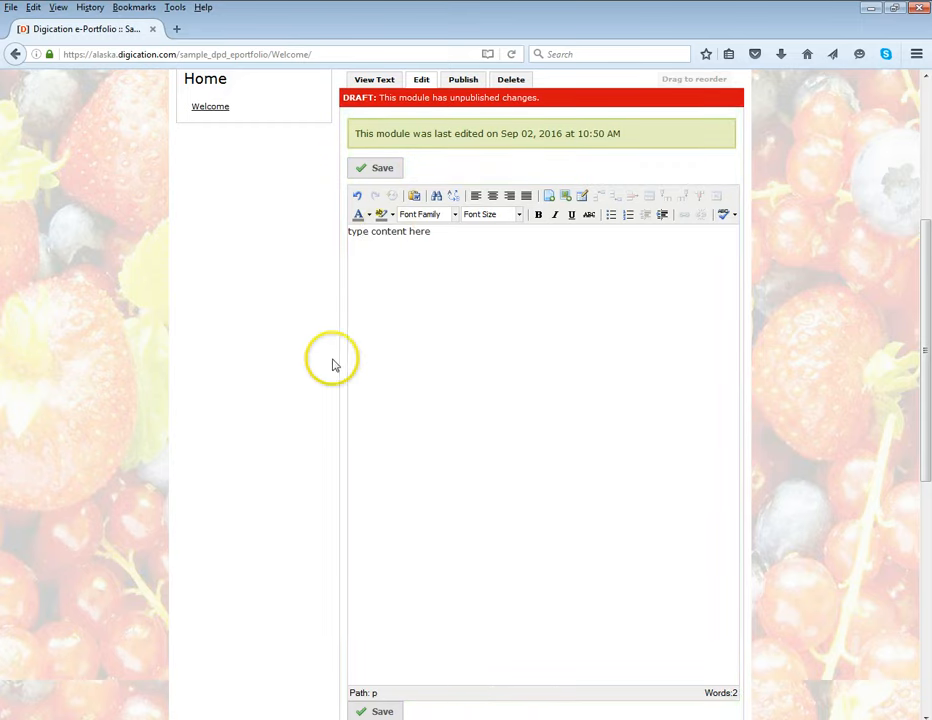
Save the new Rich Text module and publish all changes on the page
scroll(333, 364, "up", 2)
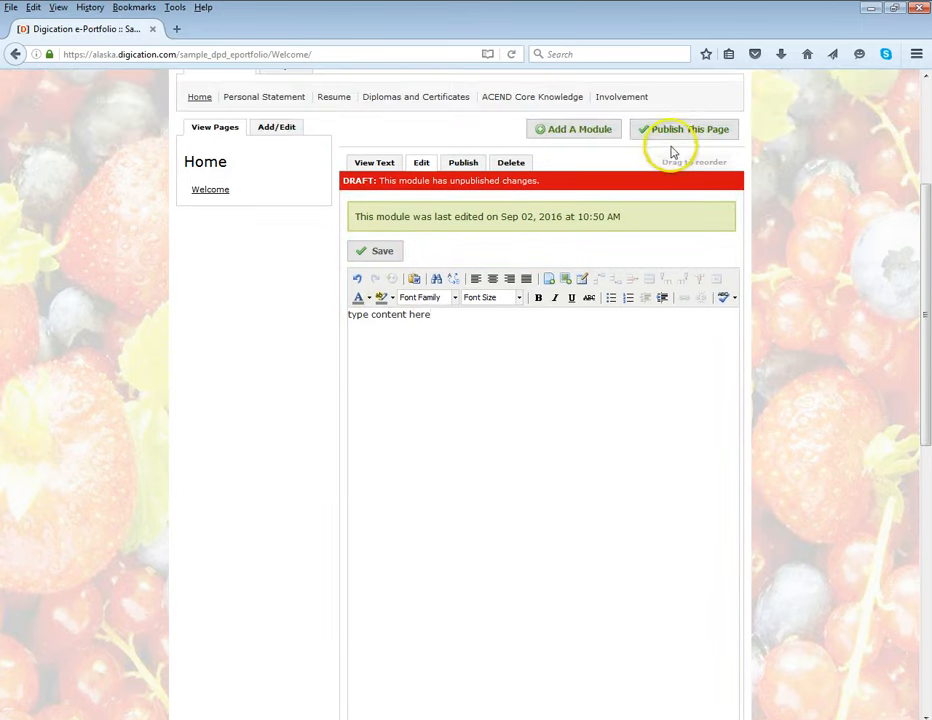
left_click(399, 252)
left_click(690, 132)
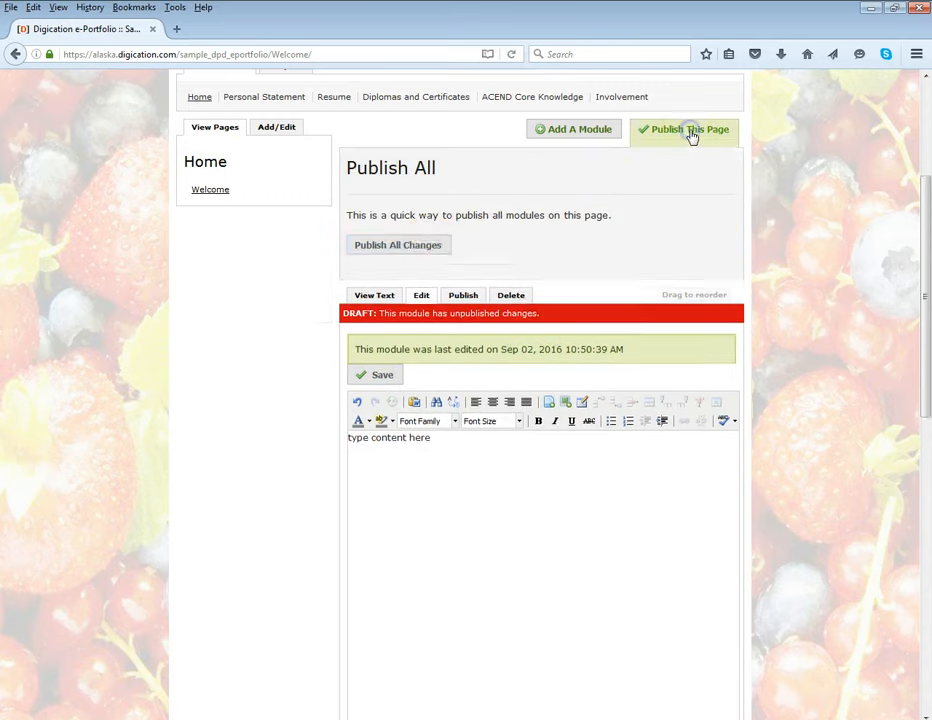
left_click(431, 246)
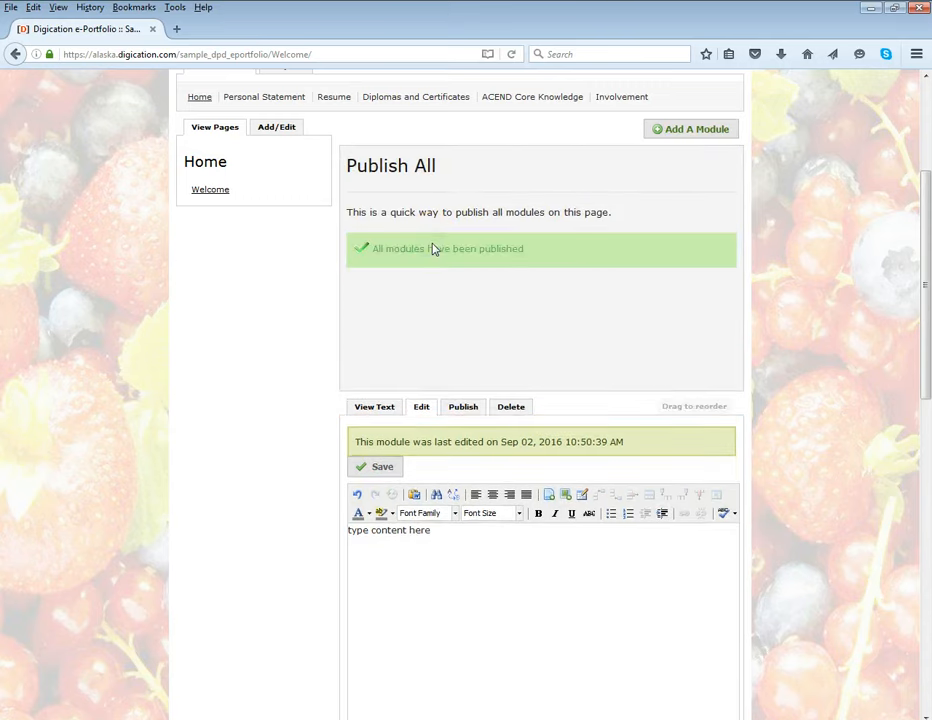
left_click(689, 132)
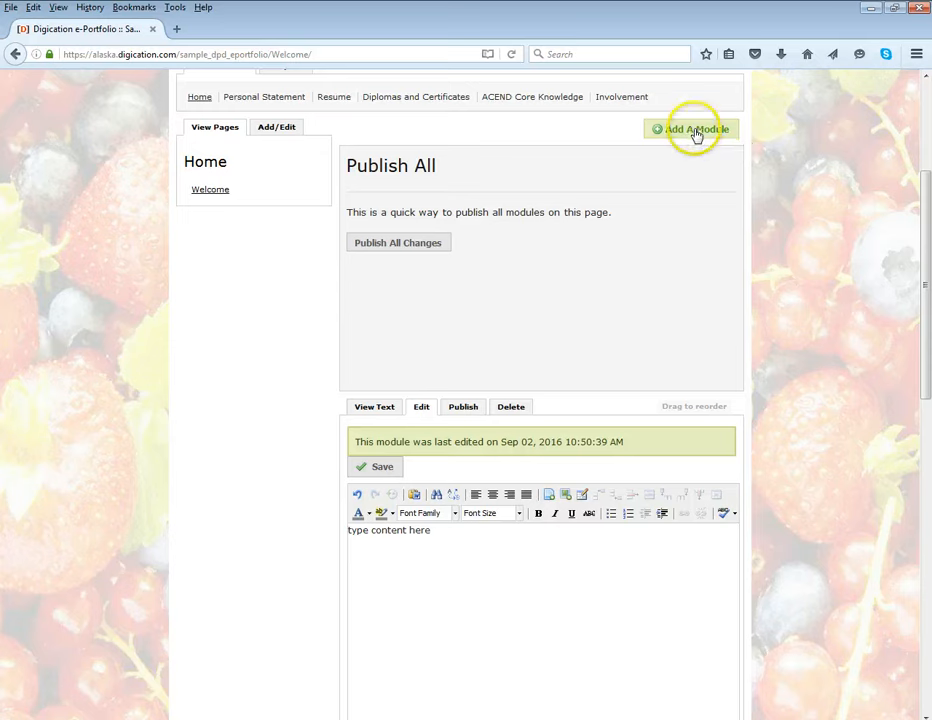
left_click(435, 243)
left_click(668, 131)
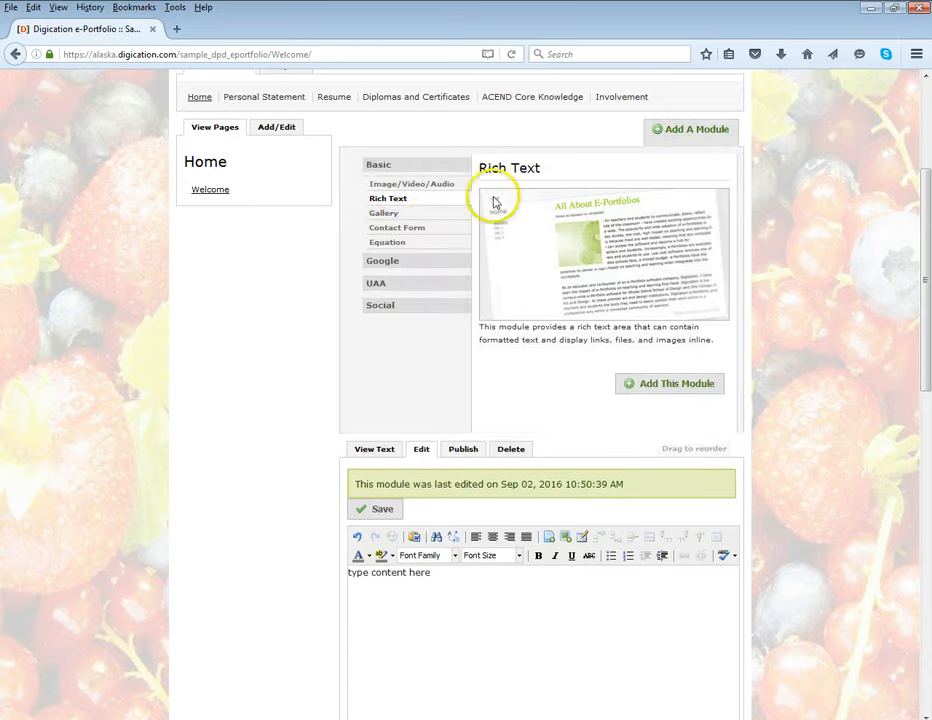
left_click(397, 189)
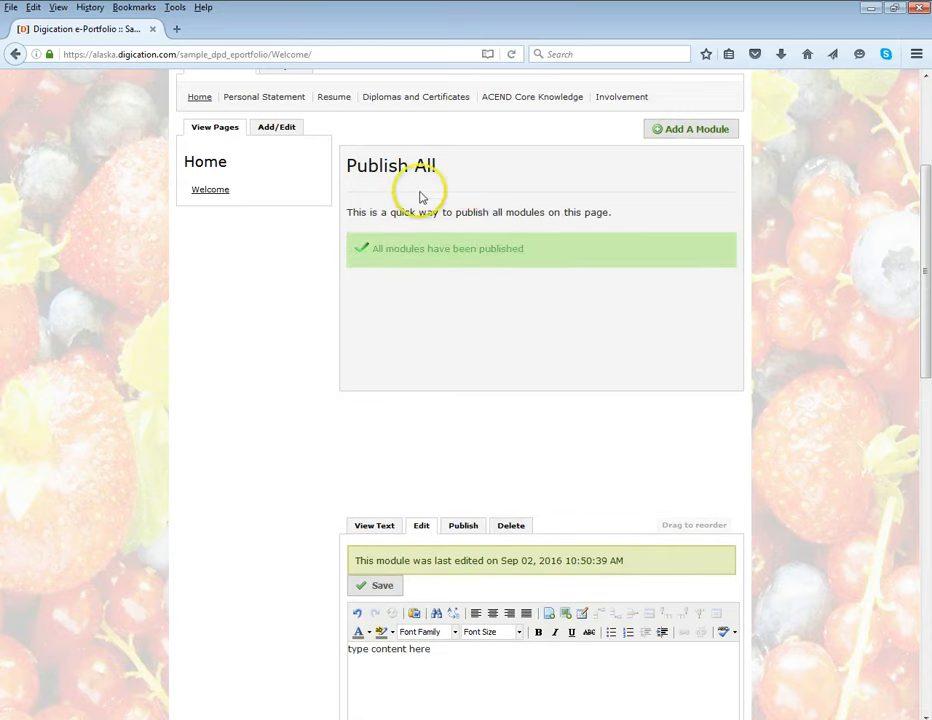
scroll(561, 406, "down", 3)
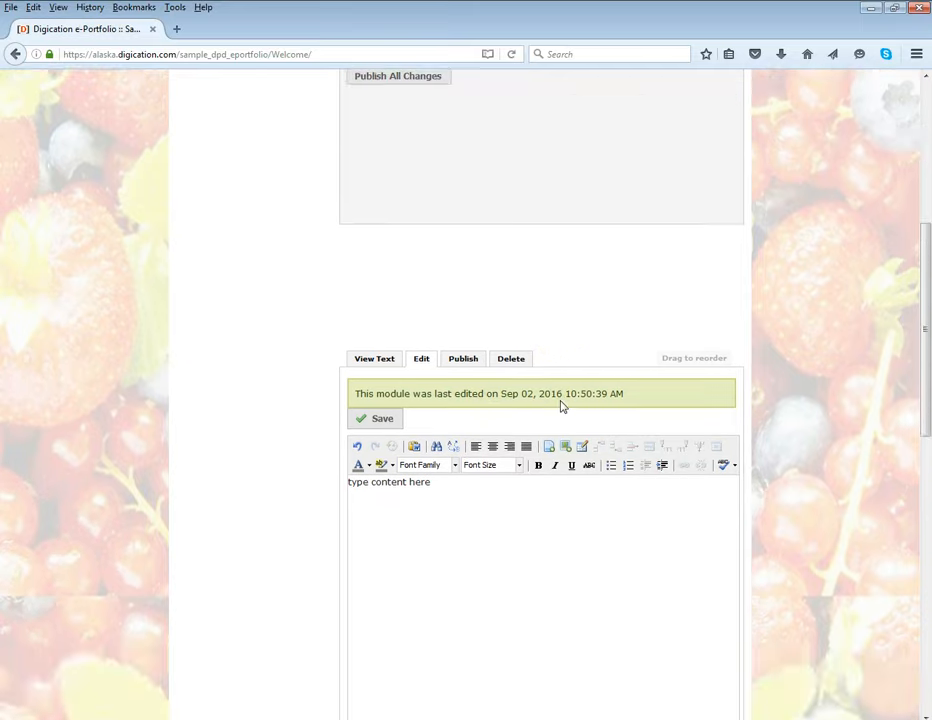
scroll(561, 406, "up", 3)
Add an Image/Video/Audio module to the Welcome page
left_click(658, 138)
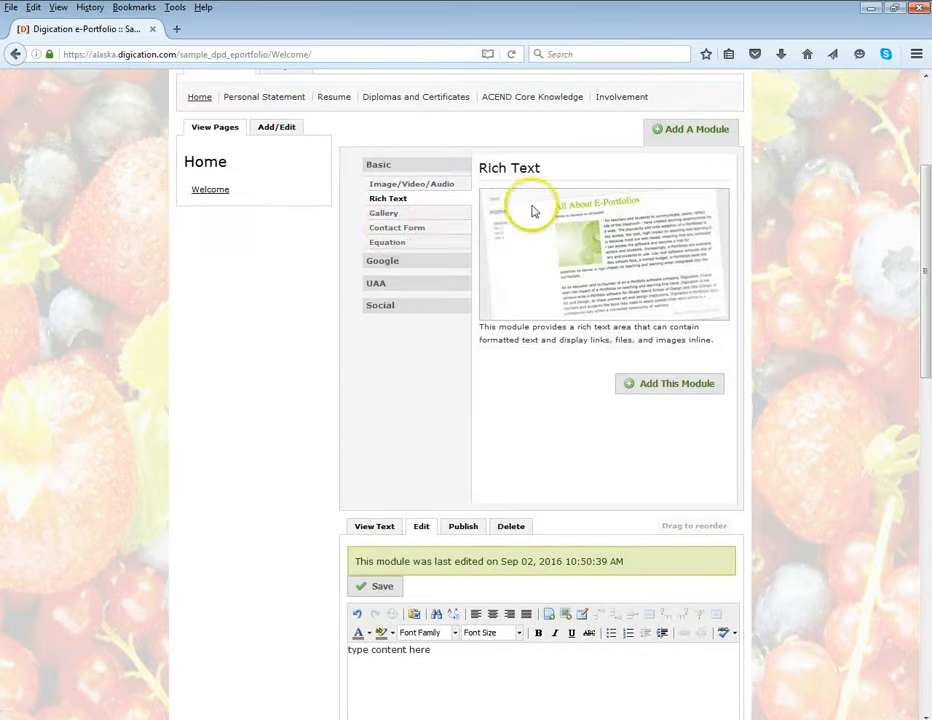
left_click(399, 188)
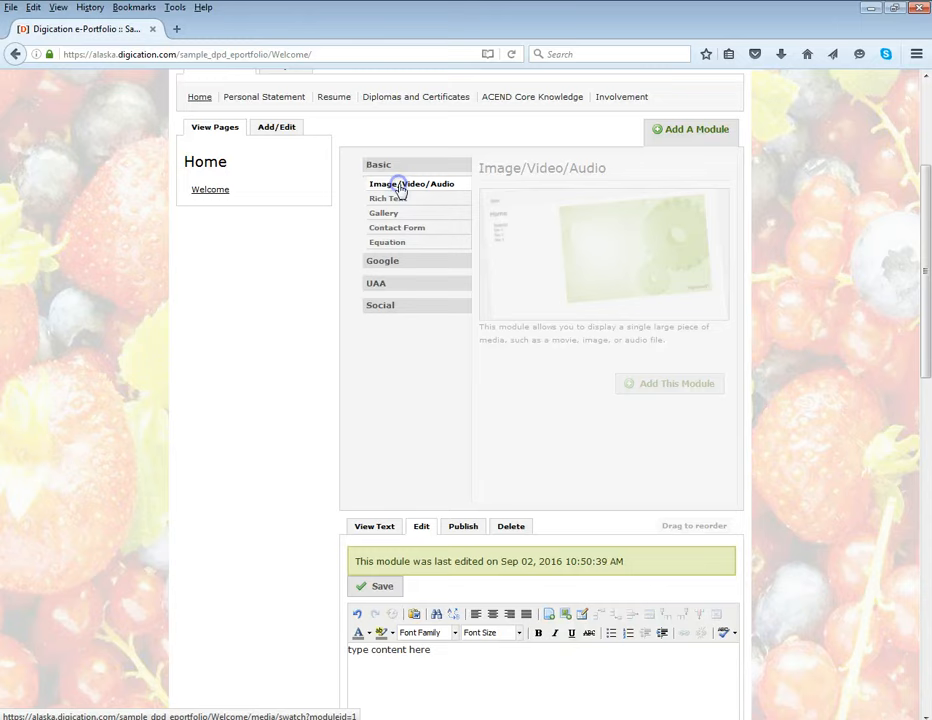
left_click(656, 390)
scroll(652, 390, "down", 5)
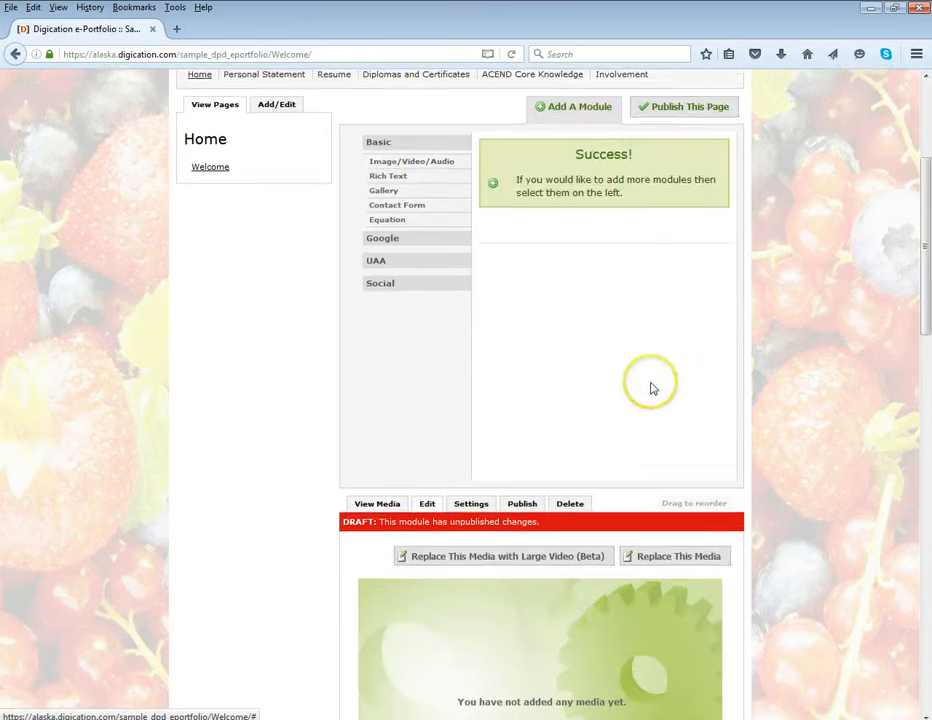
scroll(636, 371, "down", 4)
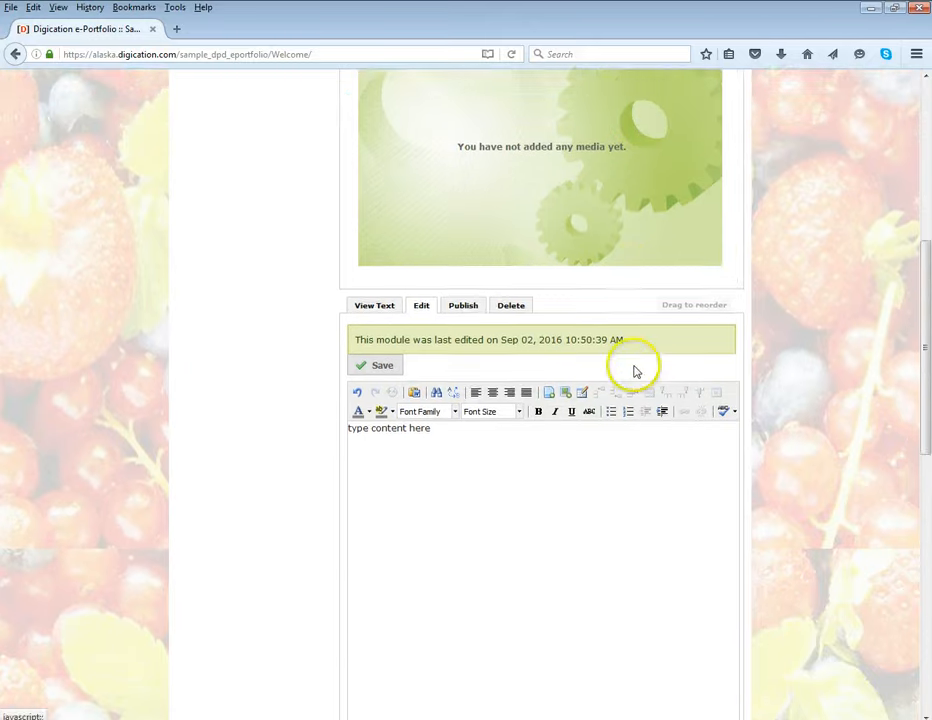
scroll(634, 400, "up", 5)
scroll(633, 310, "up", 1)
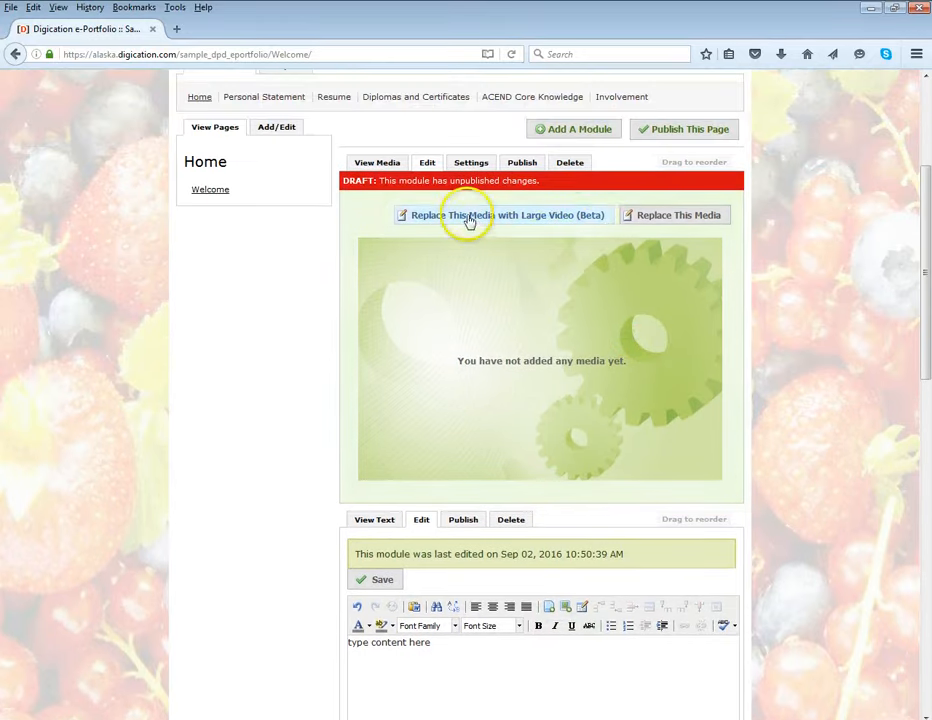
Review the computer upload and Media From Web (new) options for the empty media module, and close them without adding media
left_click(663, 224)
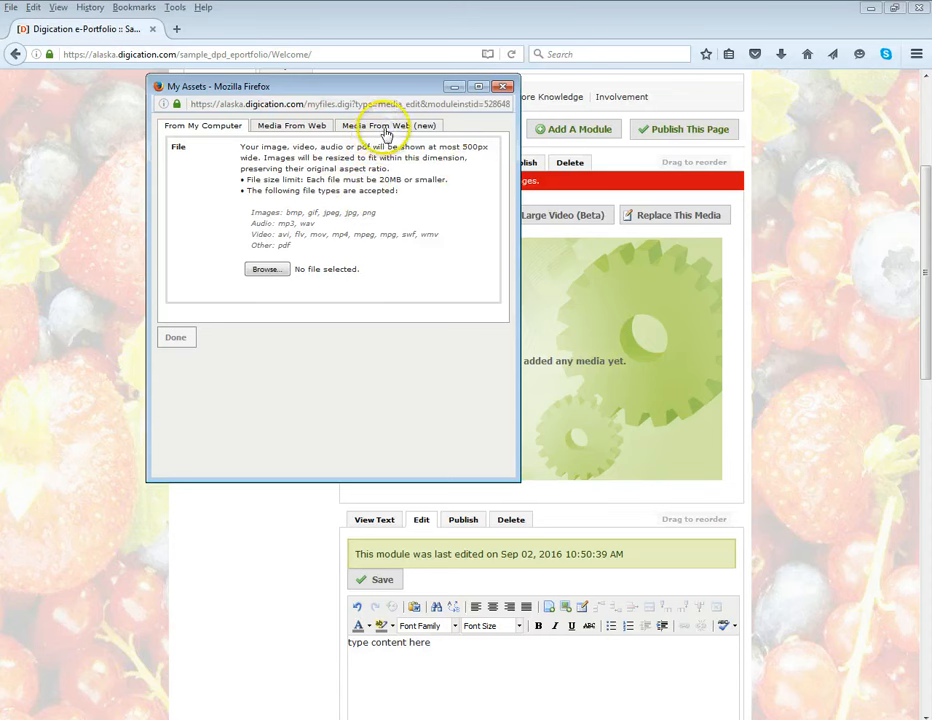
left_click(386, 133)
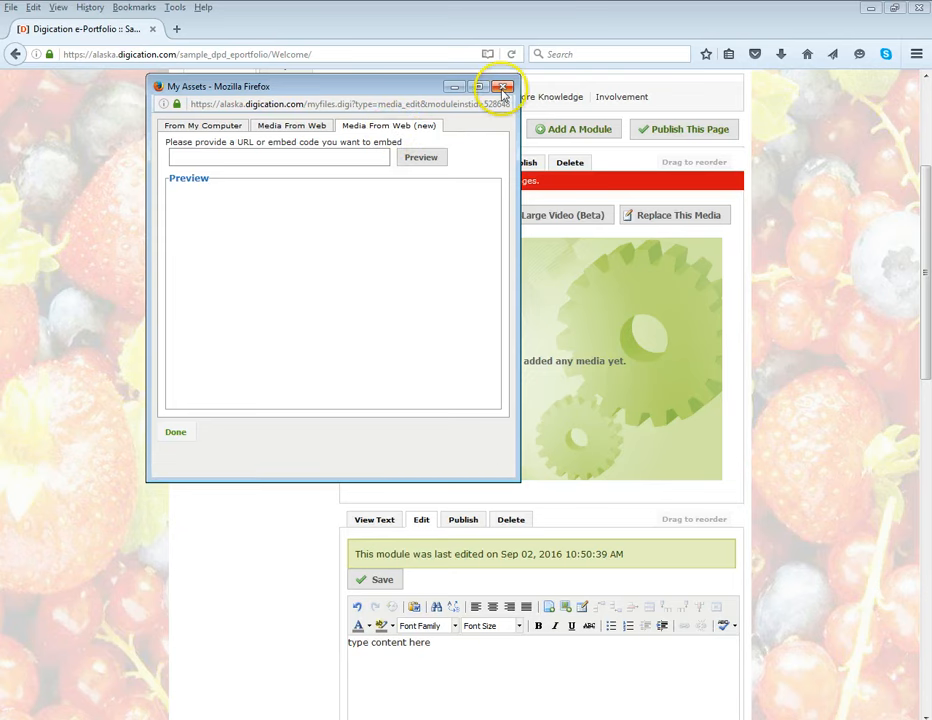
left_click(503, 89)
Show the Home section's page editing options and preview the Gallery module's description
scroll(576, 266, "up", 2)
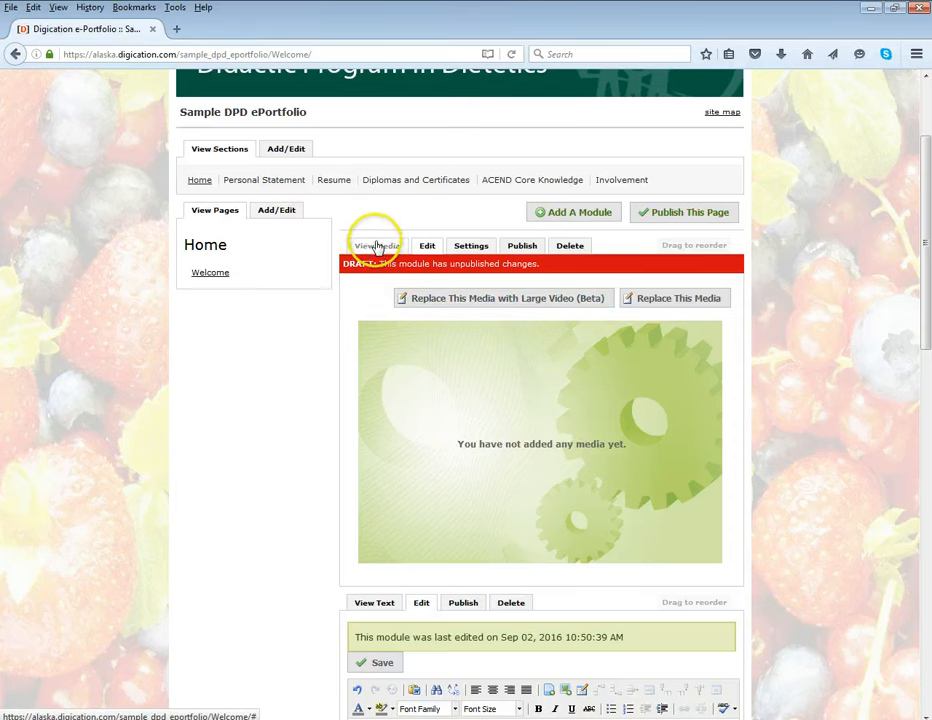
left_click(277, 214)
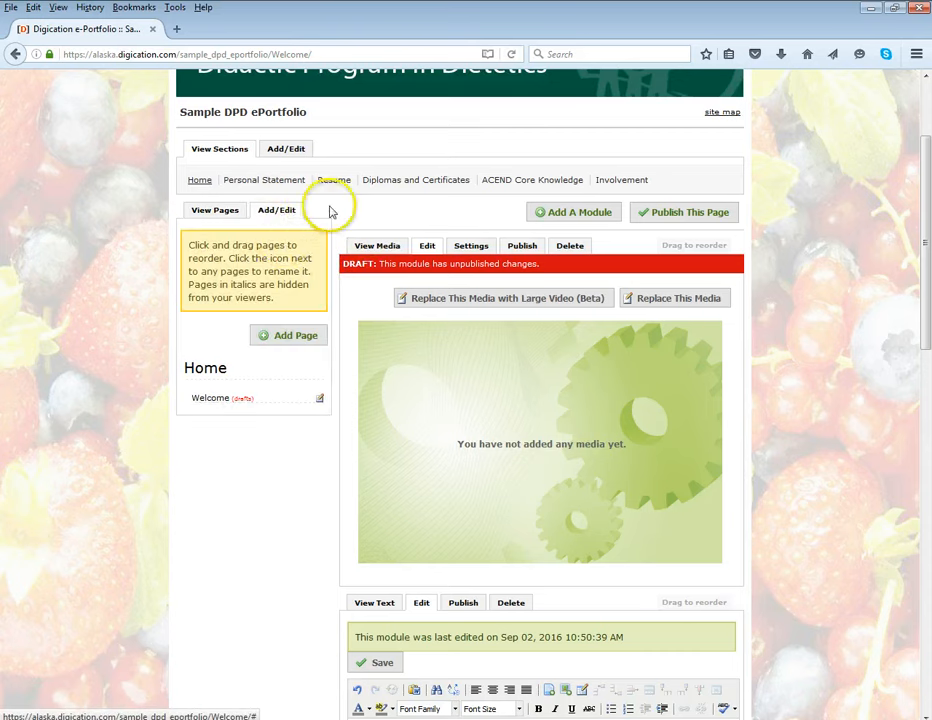
left_click(578, 216)
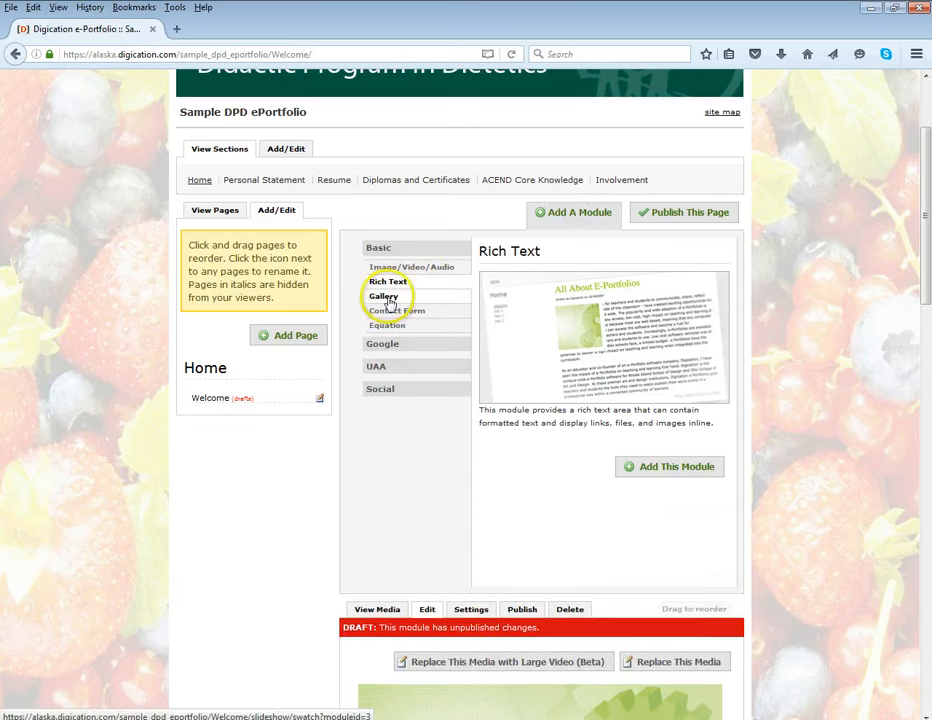
left_click(390, 300)
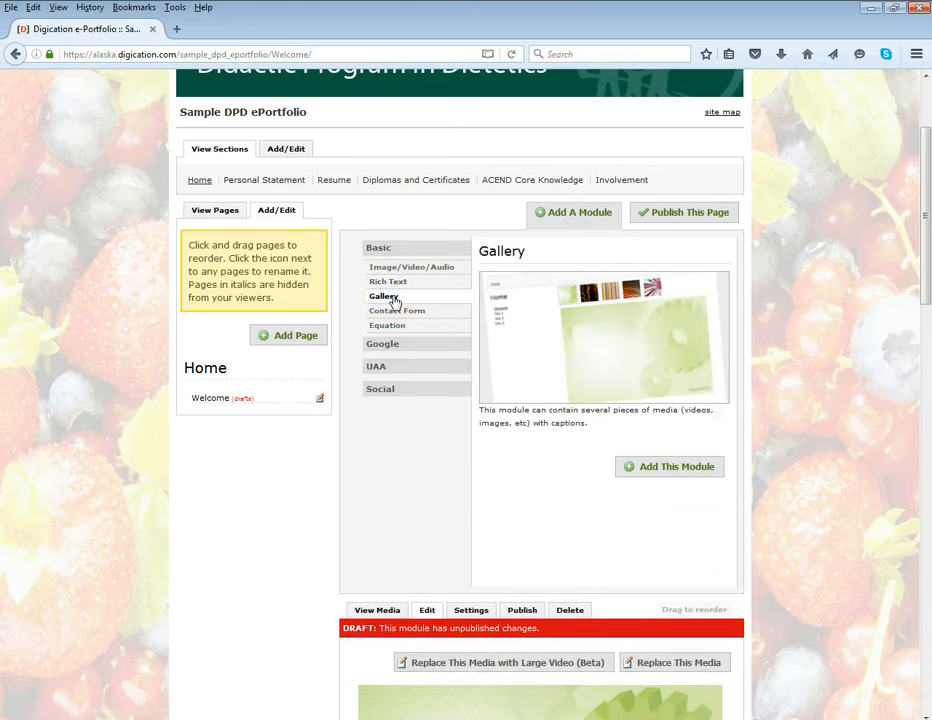
left_click(398, 304)
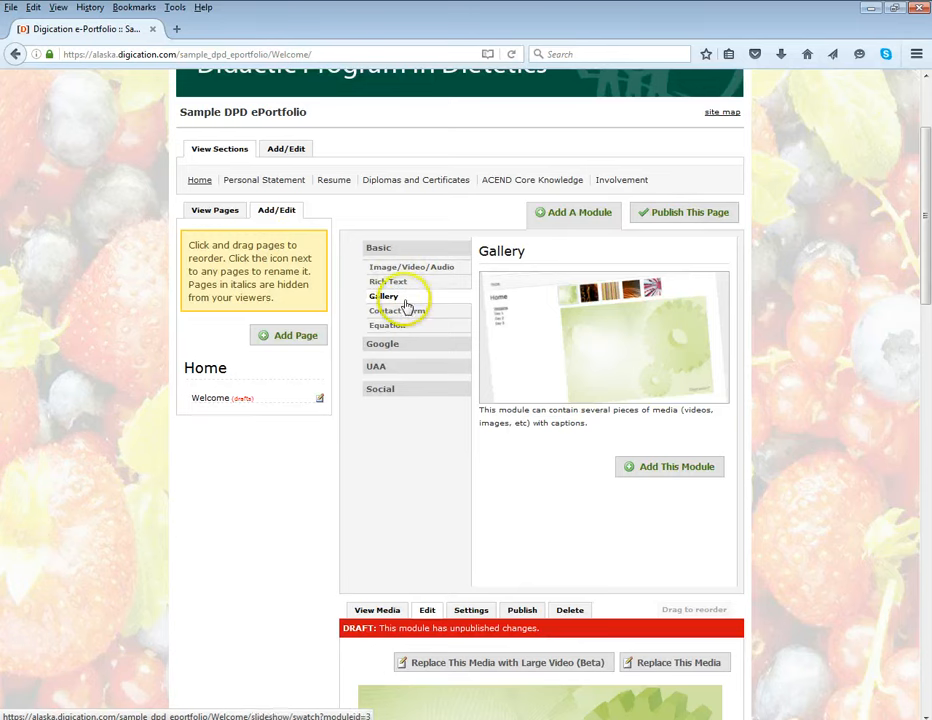
Add a section named "new section" to the ePortfolio and save it
left_click(287, 150)
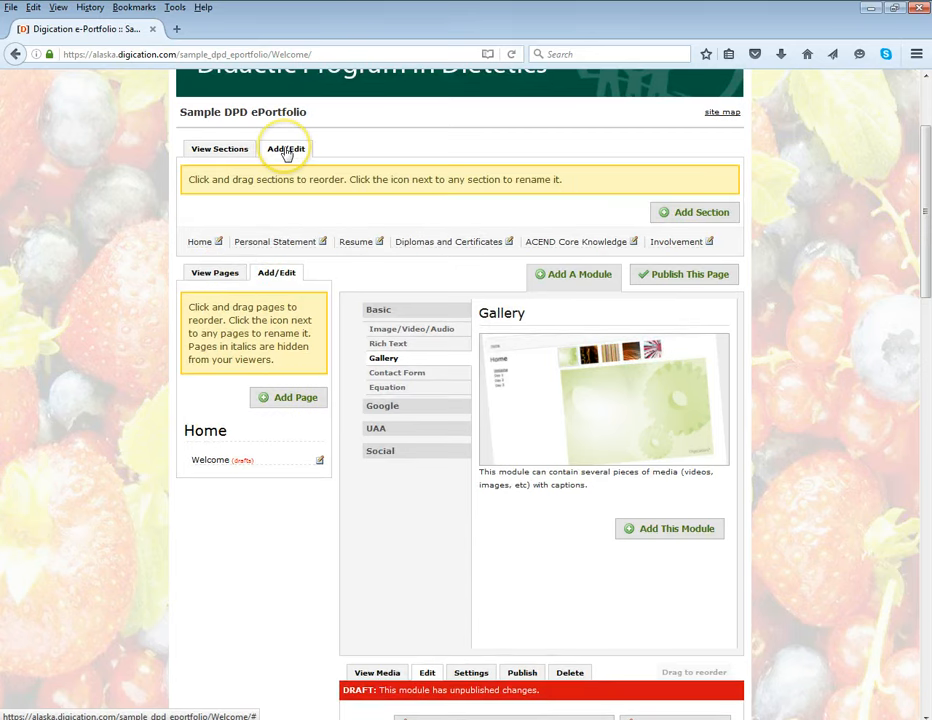
left_click(672, 214)
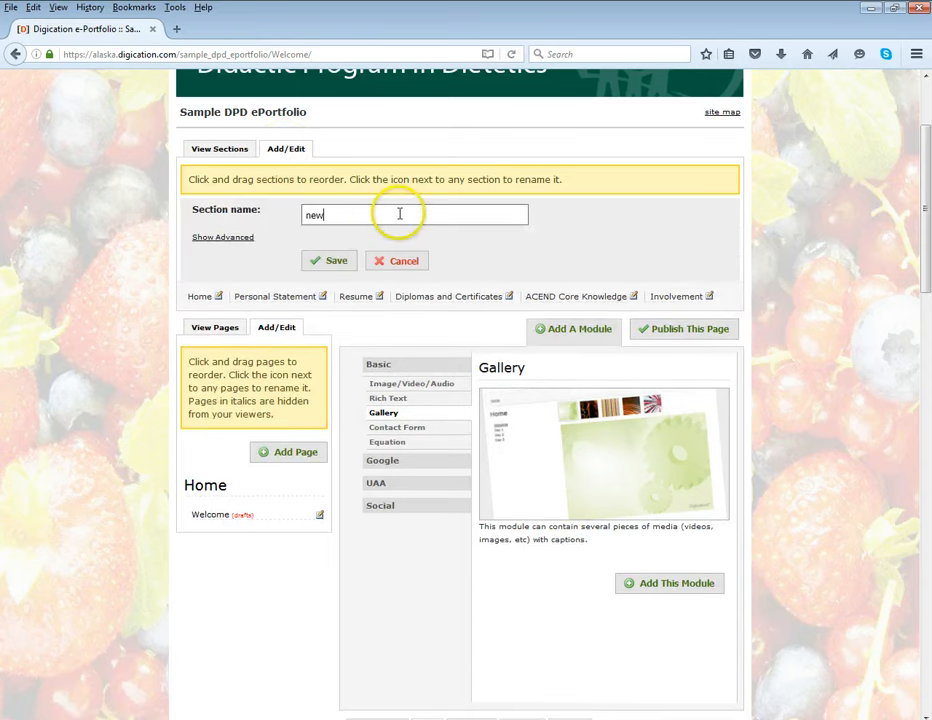
left_click(340, 261)
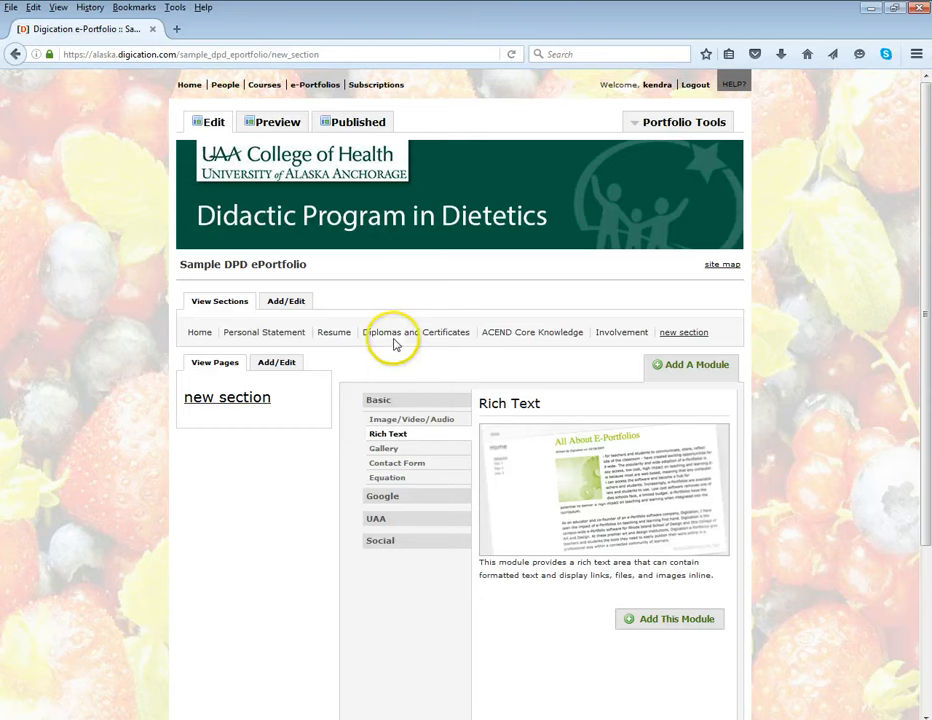
Add a page named "Community Service" to the Involvement section and save it
left_click(618, 334)
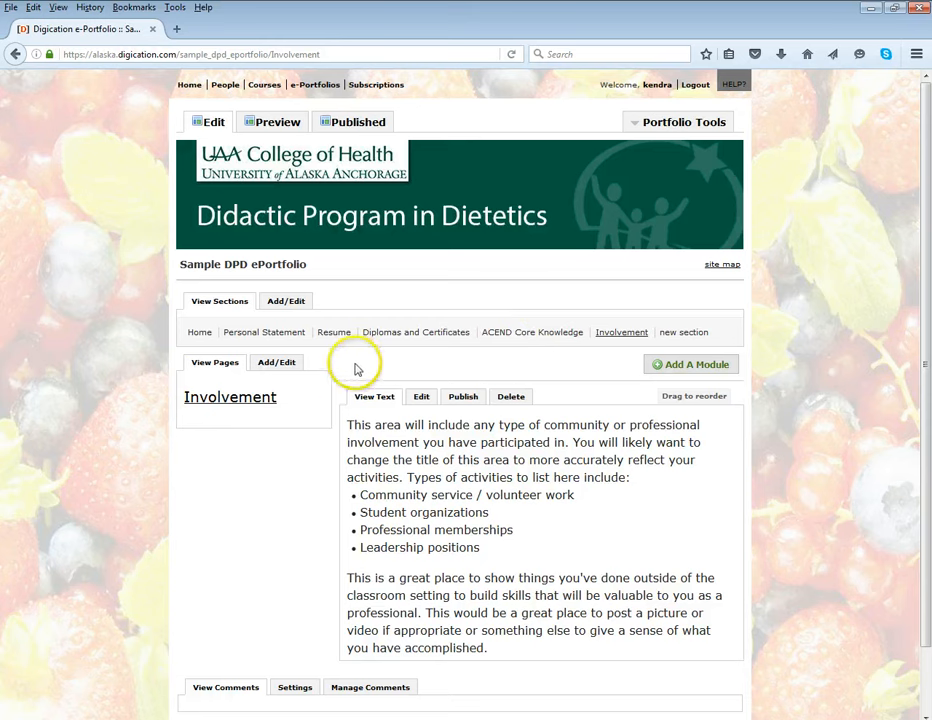
left_click(289, 366)
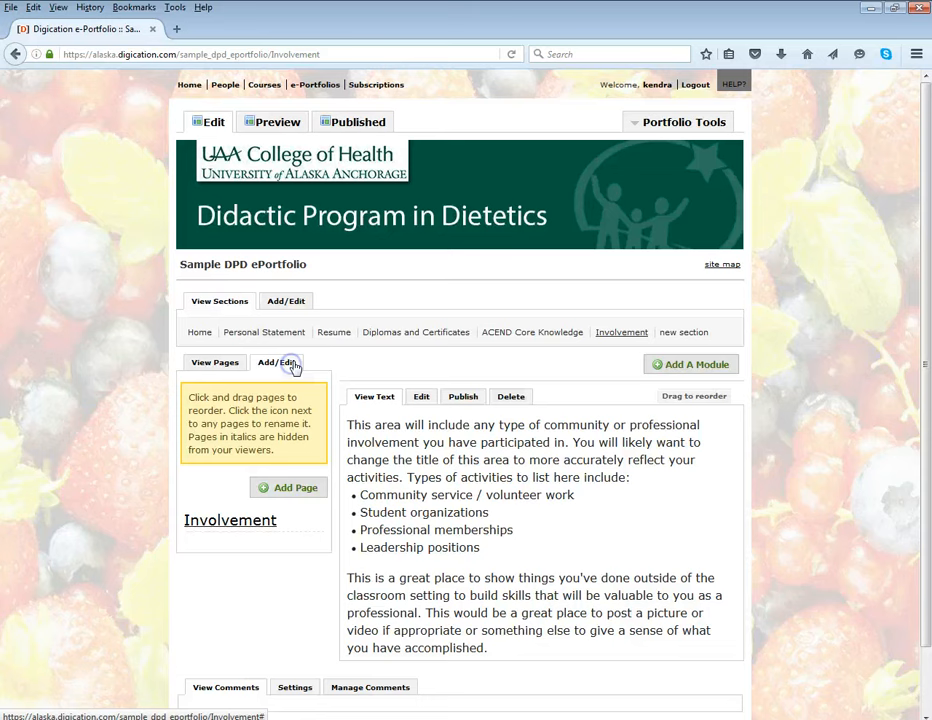
left_click(288, 489)
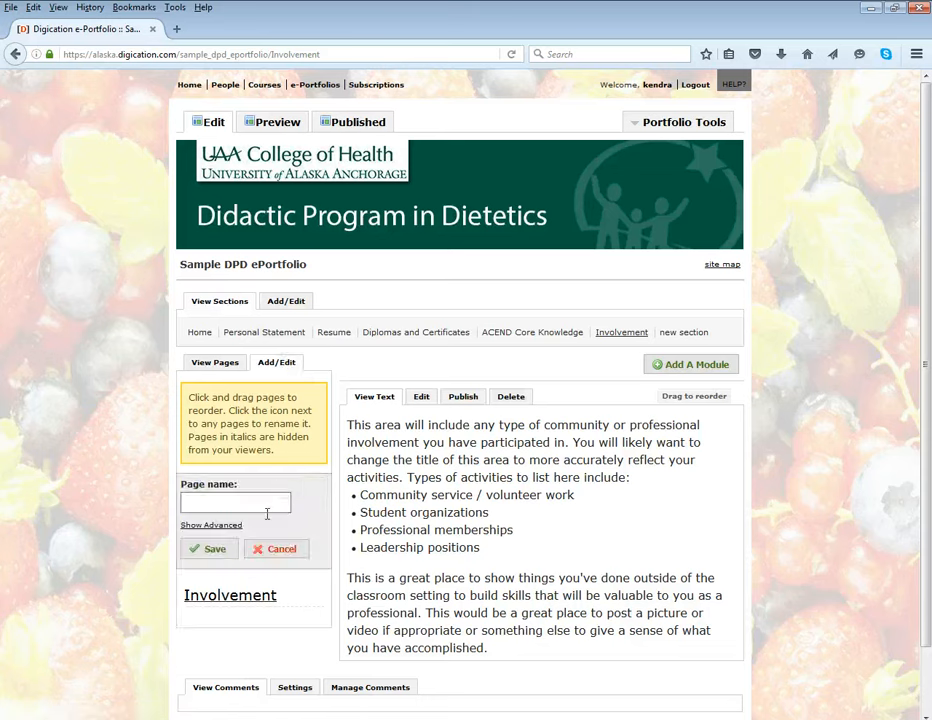
type("Community Service")
left_click(205, 553)
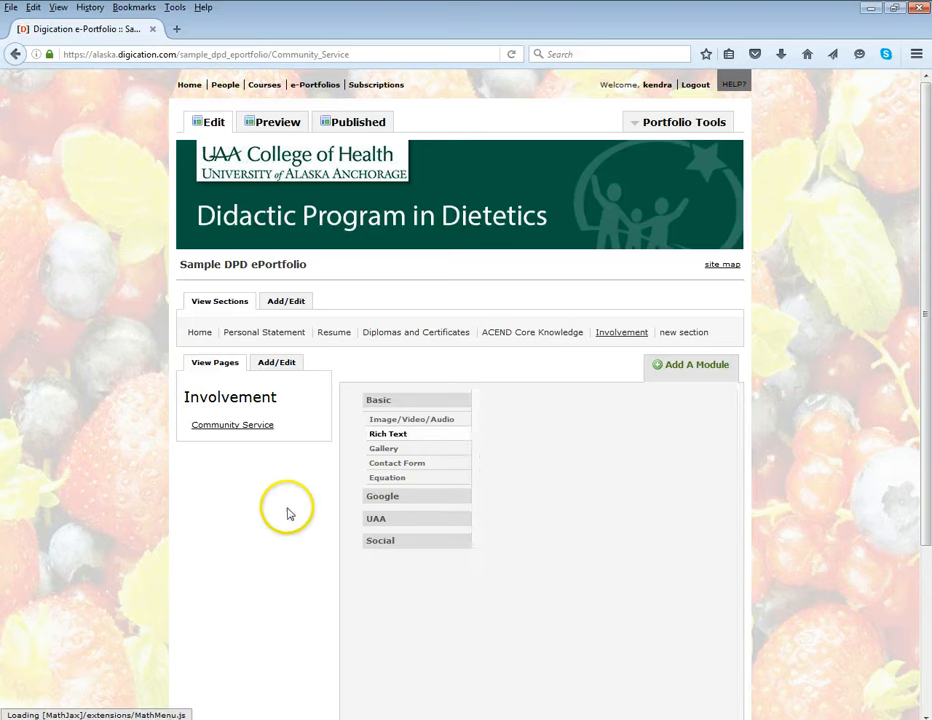
Review the Involvement section's main page, and return to its Community Service page
left_click(619, 336)
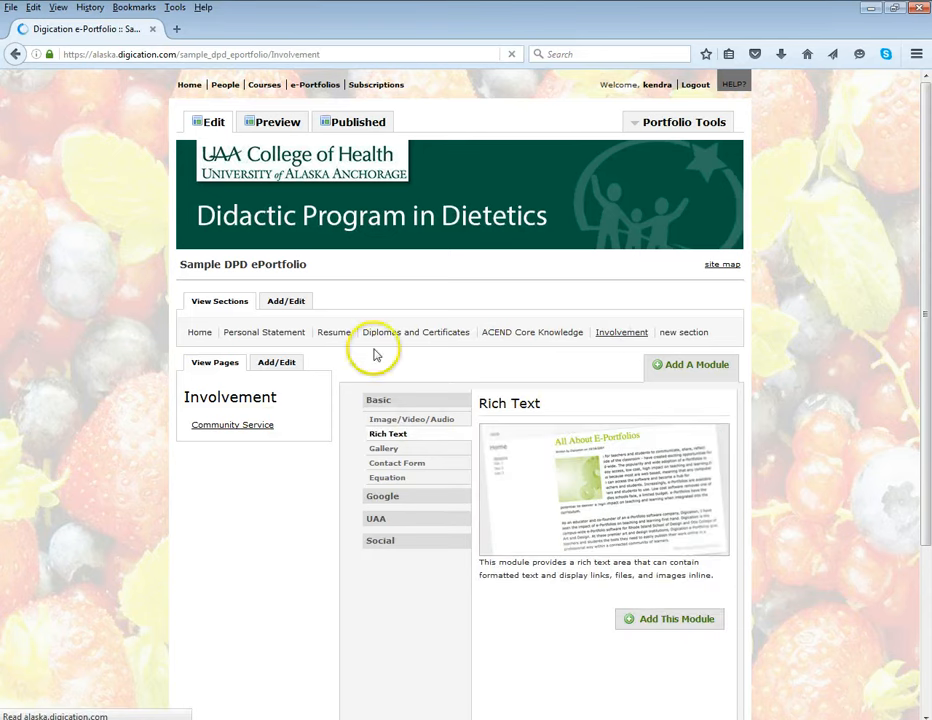
left_click(229, 428)
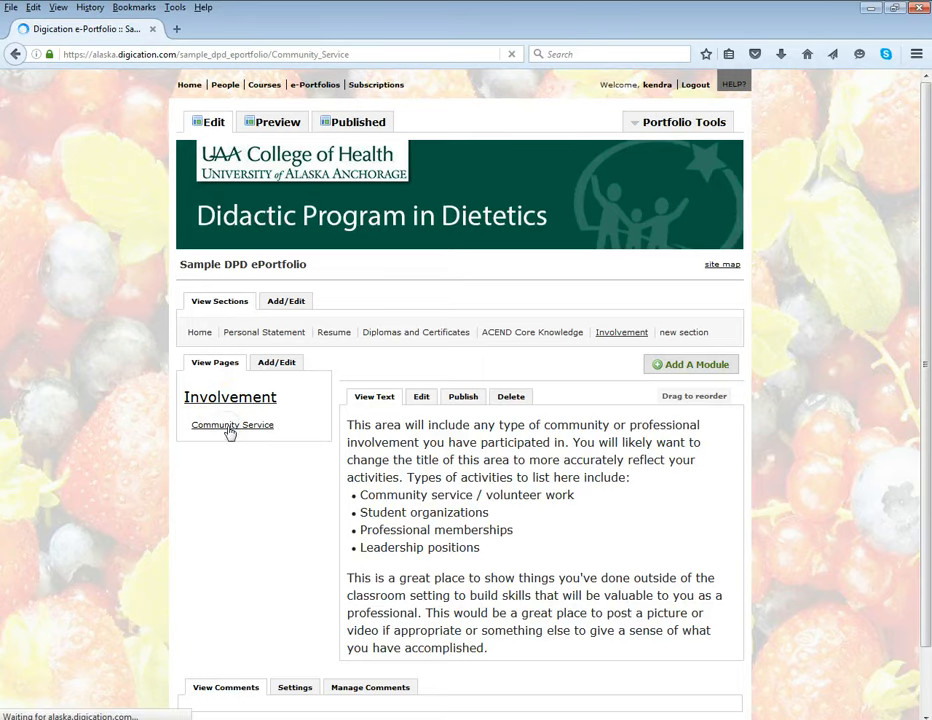
left_click(464, 440)
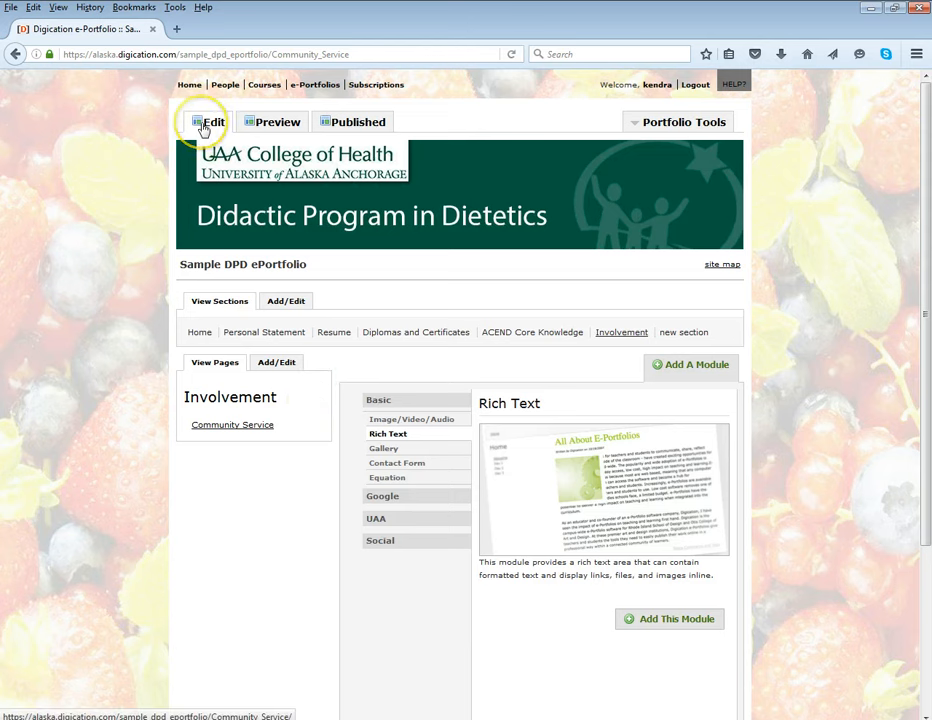
Show the published version of the ePortfolio and review its Home, Personal Statement and new section pages, returning to Home
left_click(333, 124)
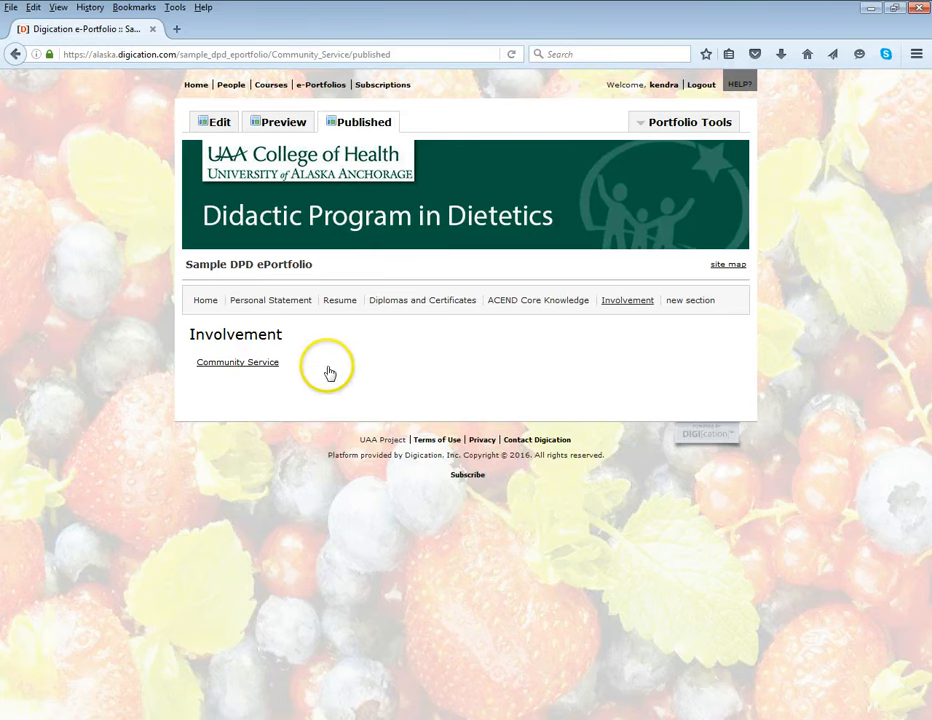
left_click(203, 302)
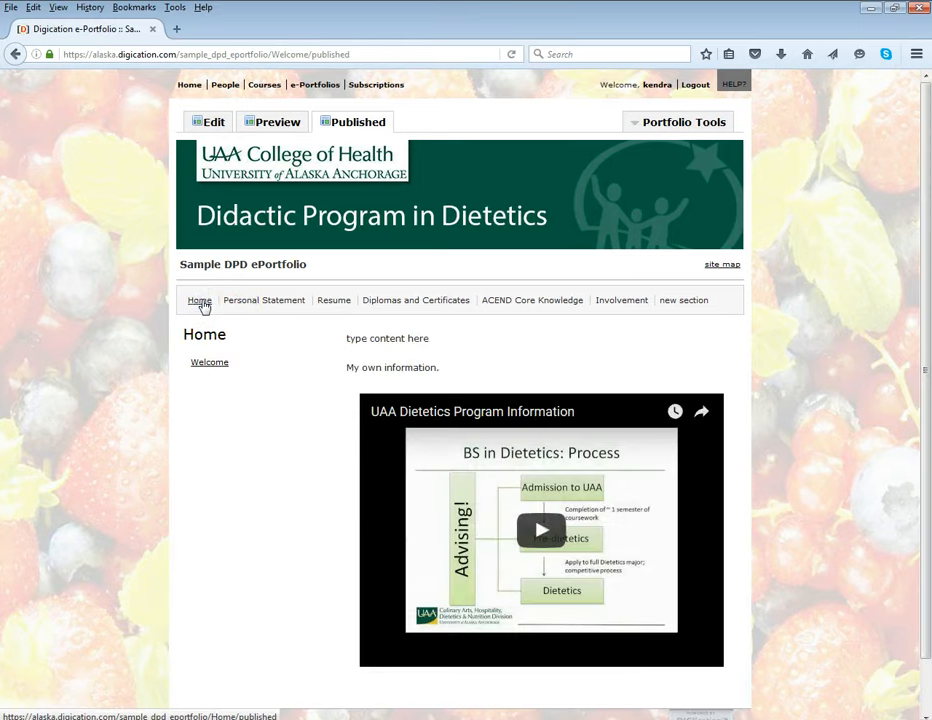
left_click(244, 305)
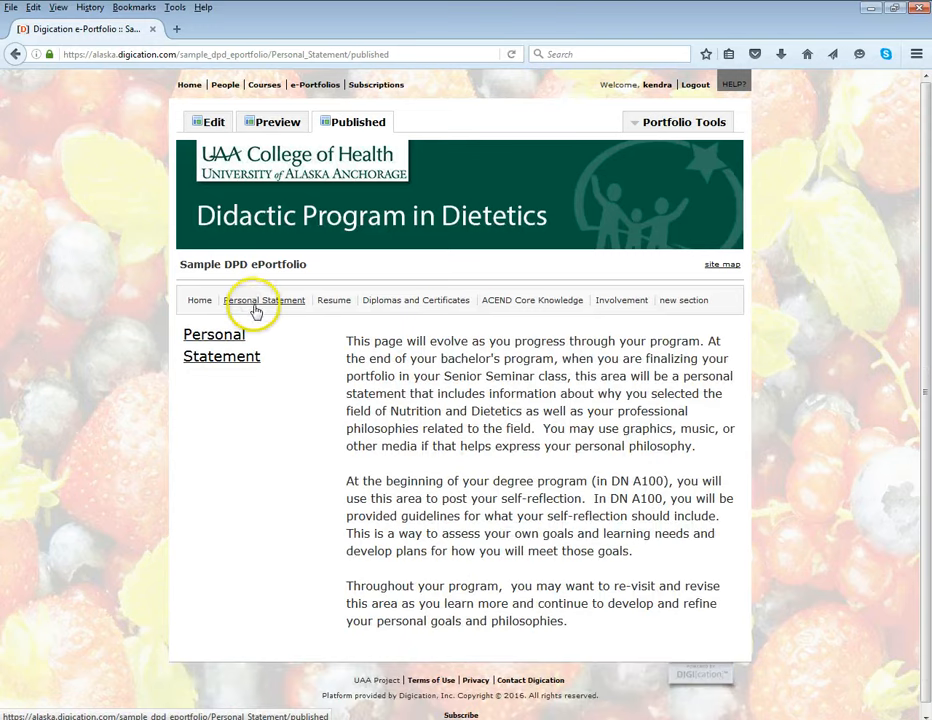
left_click(683, 301)
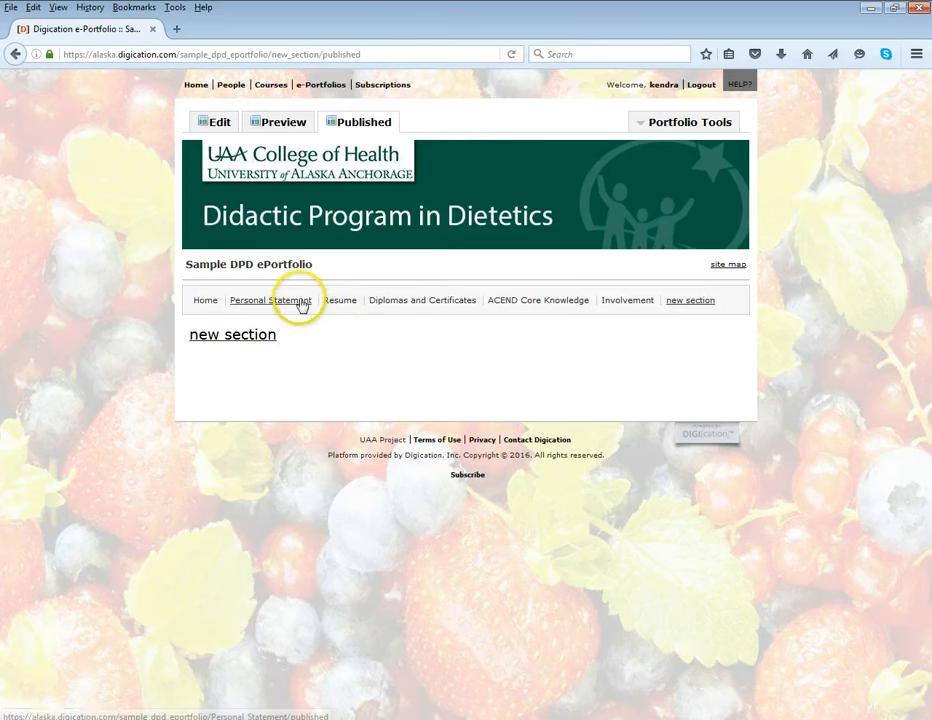
left_click(210, 302)
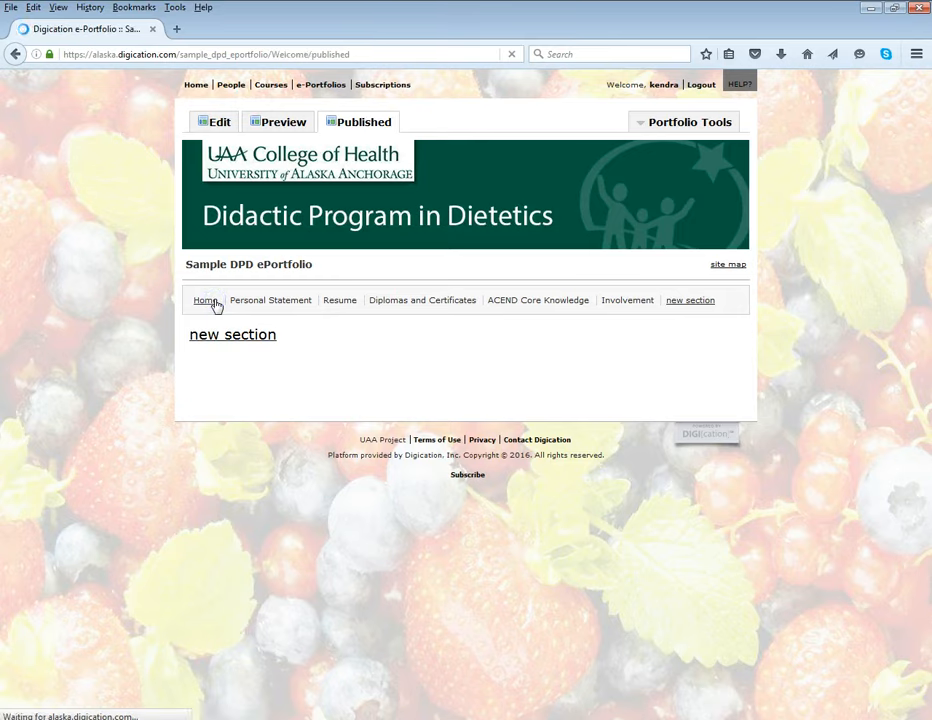